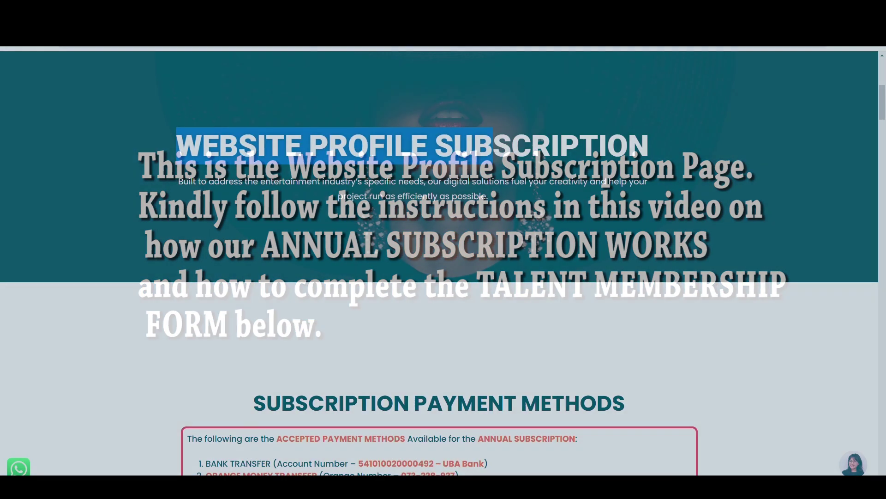
Highlight the Website Profile Subscription heading and the accepted payment methods line.
left_click_drag(177, 146, 651, 151)
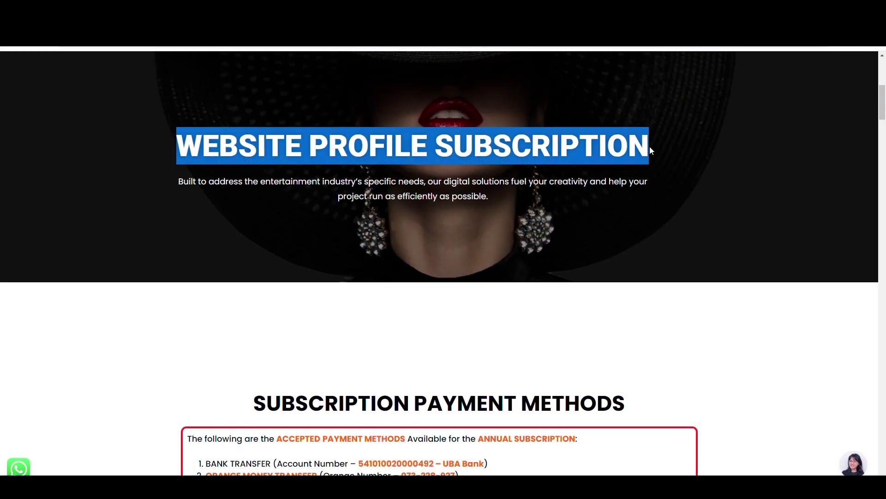
left_click(495, 176)
scroll(308, 393, "down", 5)
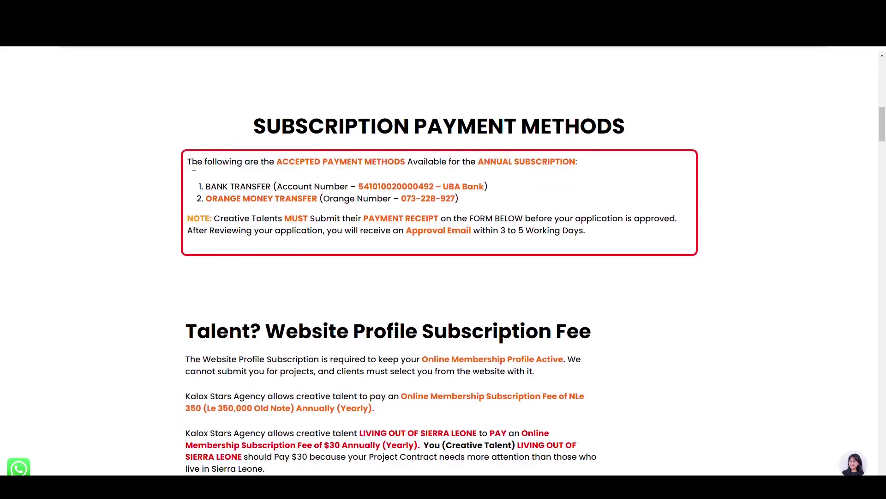
left_click_drag(187, 162, 582, 165)
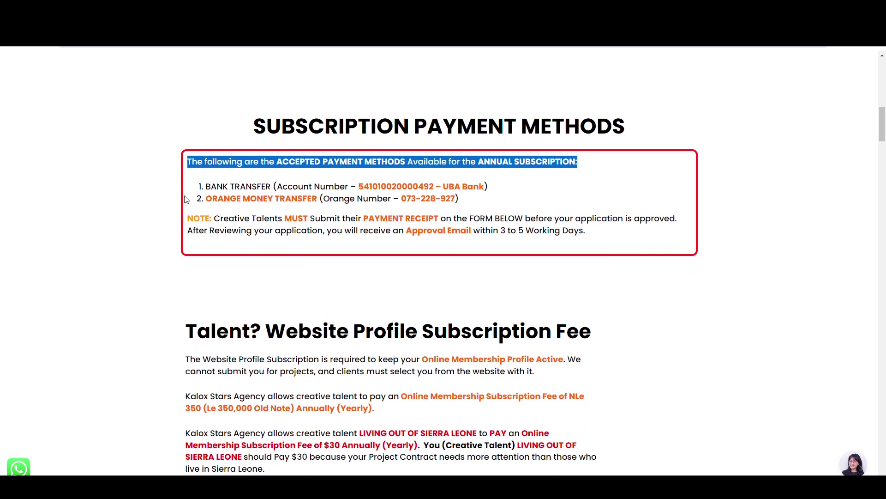
left_click(213, 190)
Highlight the bank transfer details, the Orange Money option, the receipt note and the approval-email sentence.
left_click_drag(223, 189, 271, 189)
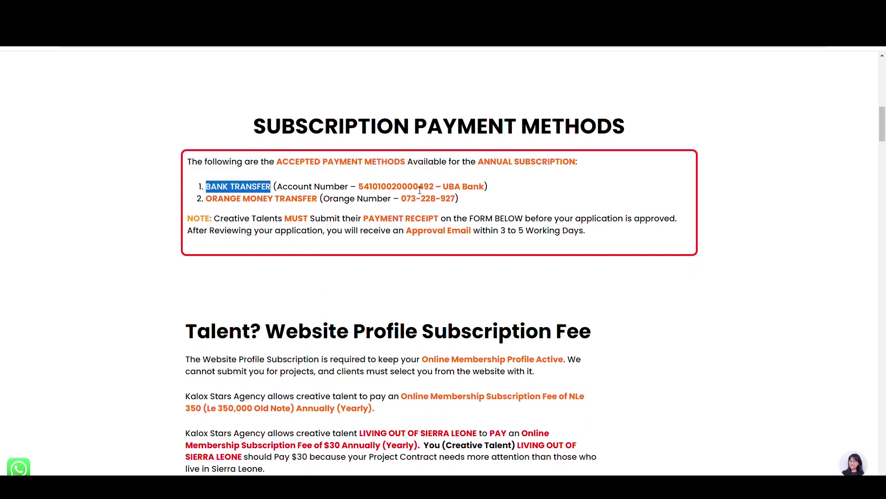
left_click_drag(274, 190, 487, 189)
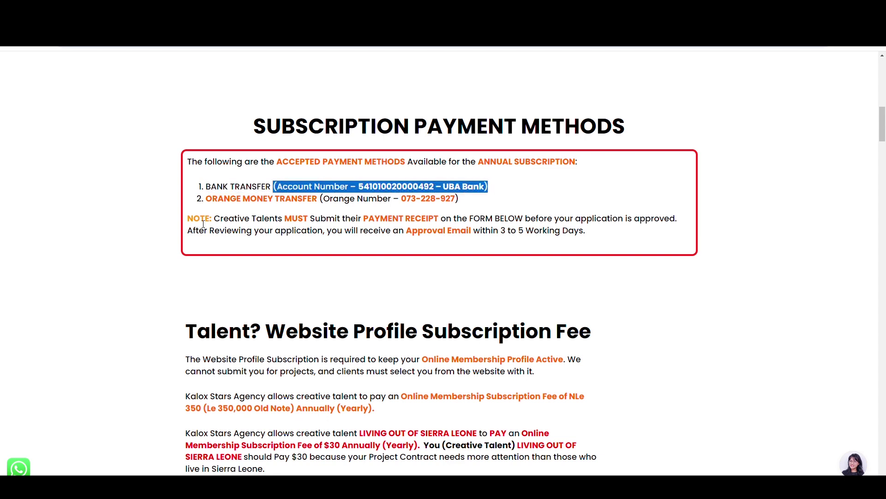
left_click_drag(206, 202, 462, 205)
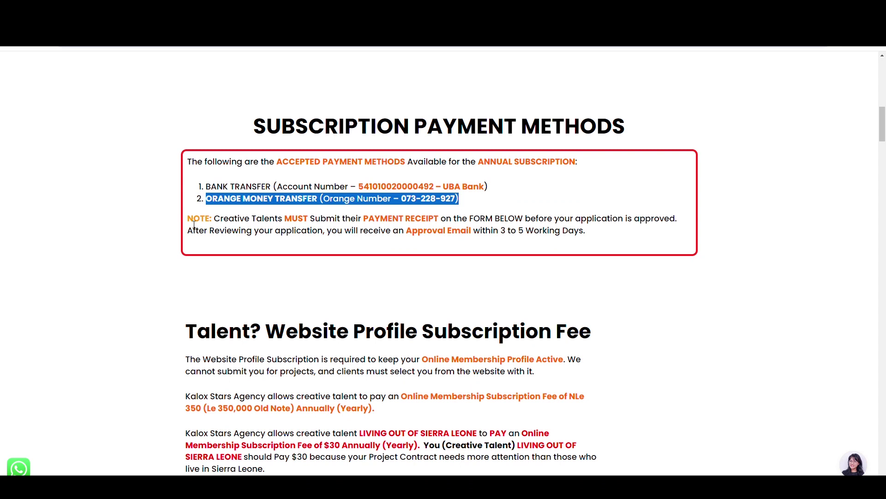
left_click_drag(187, 220, 686, 223)
left_click_drag(190, 232, 600, 234)
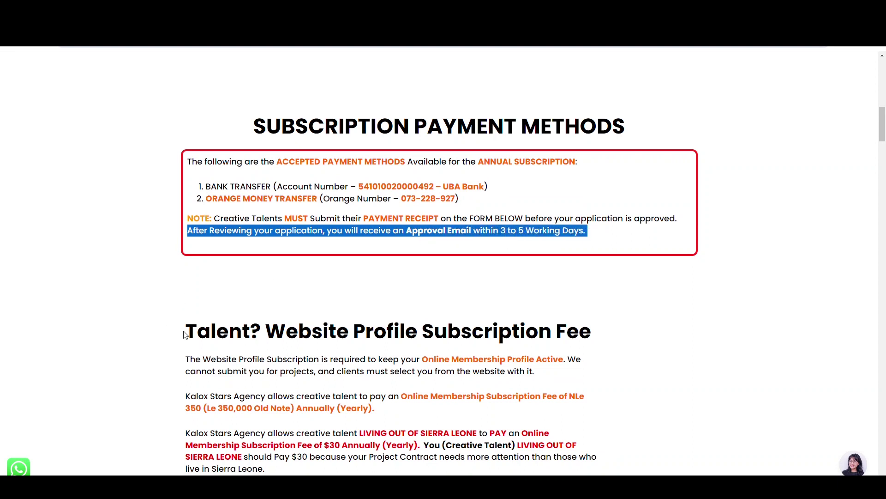
left_click_drag(185, 334, 600, 329)
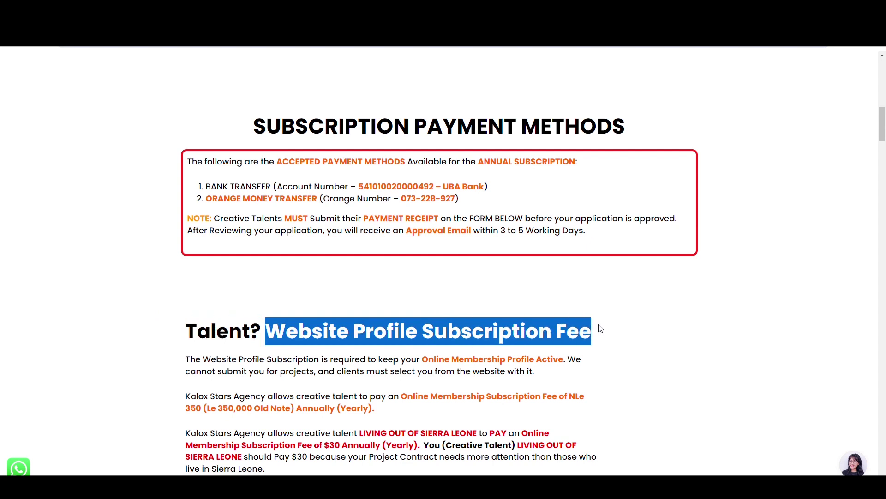
left_click_drag(187, 362, 538, 379)
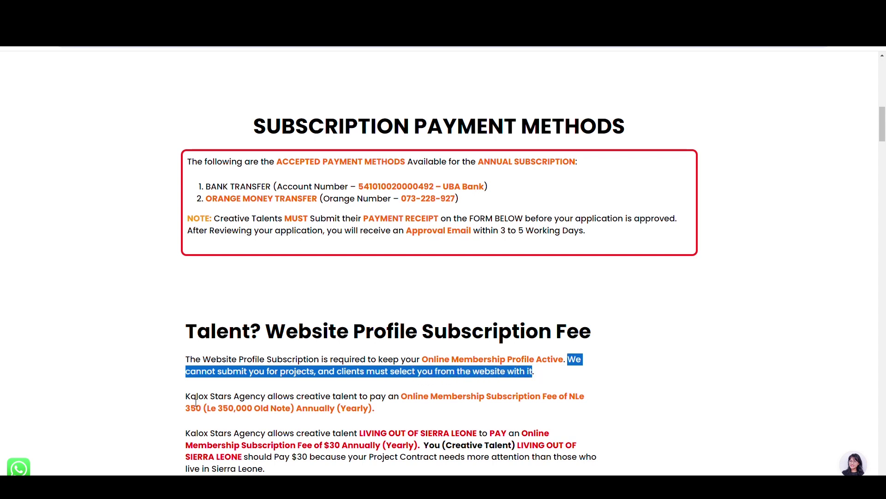
left_click_drag(186, 400, 386, 412)
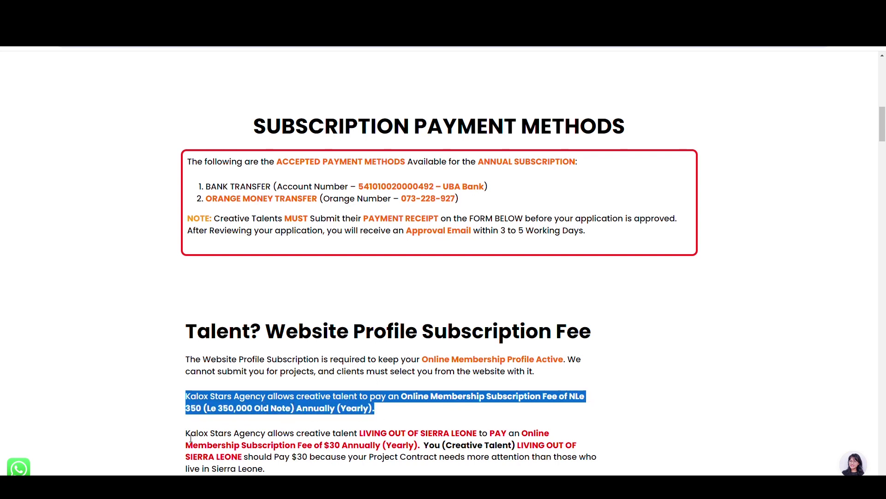
left_click_drag(190, 438, 271, 470)
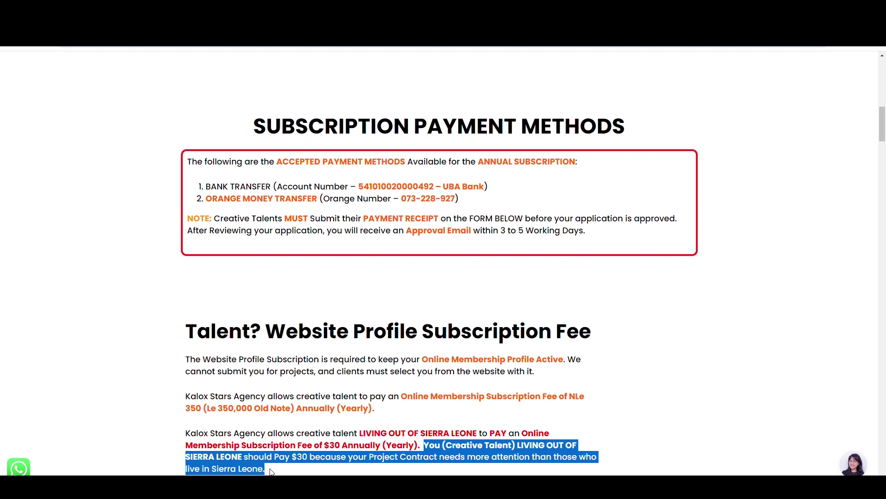
Highlight the complete-the-form request, the yearly renewal sentence and the non-refundable fee note.
scroll(274, 467, "down", 6)
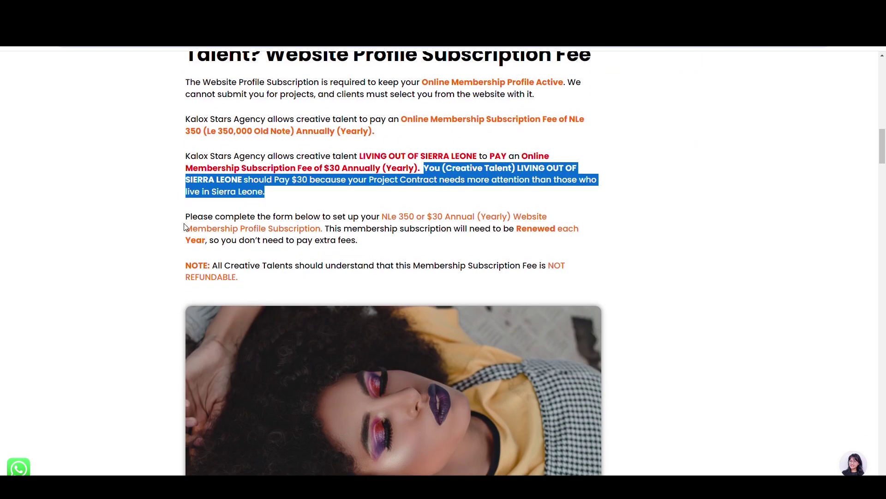
left_click_drag(186, 221, 323, 237)
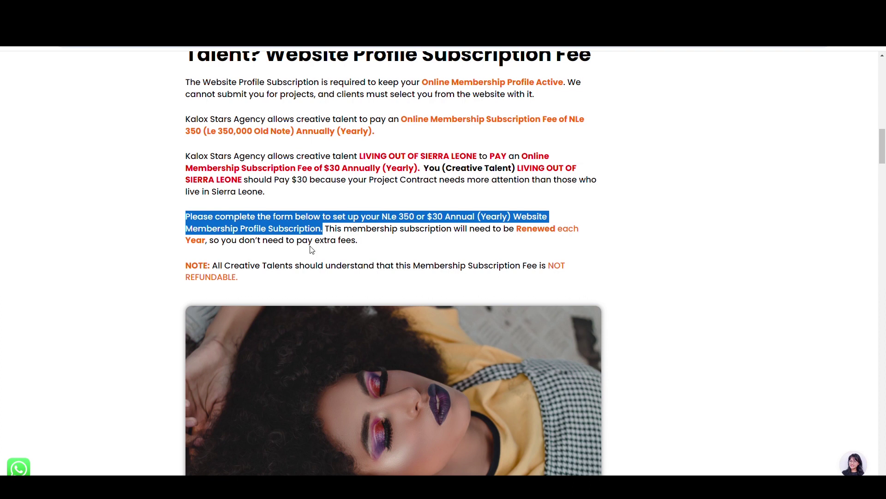
left_click(330, 231)
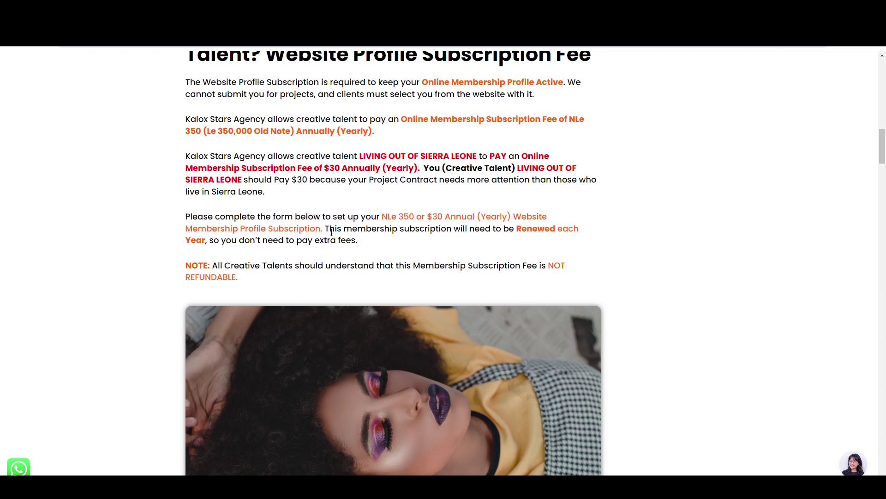
left_click_drag(325, 230, 370, 246)
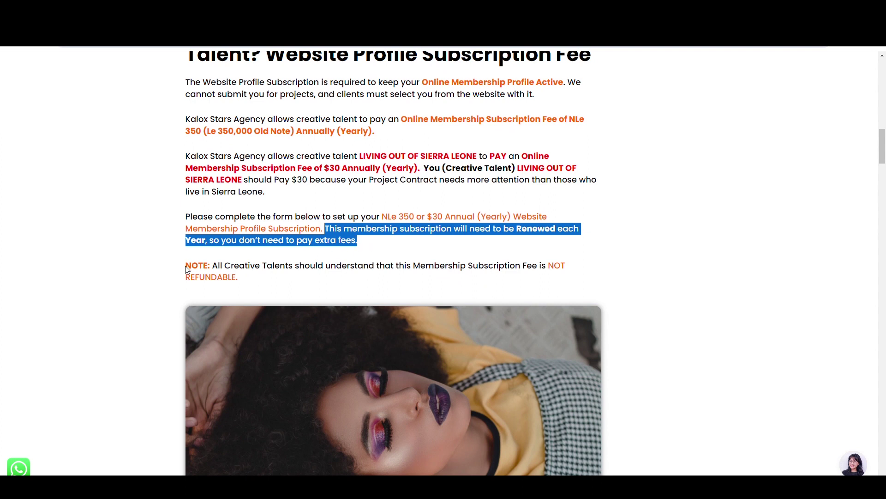
left_click_drag(187, 267, 567, 277)
Clear the note highlight and scroll down to the Payment SLIP upload field.
left_click(544, 275)
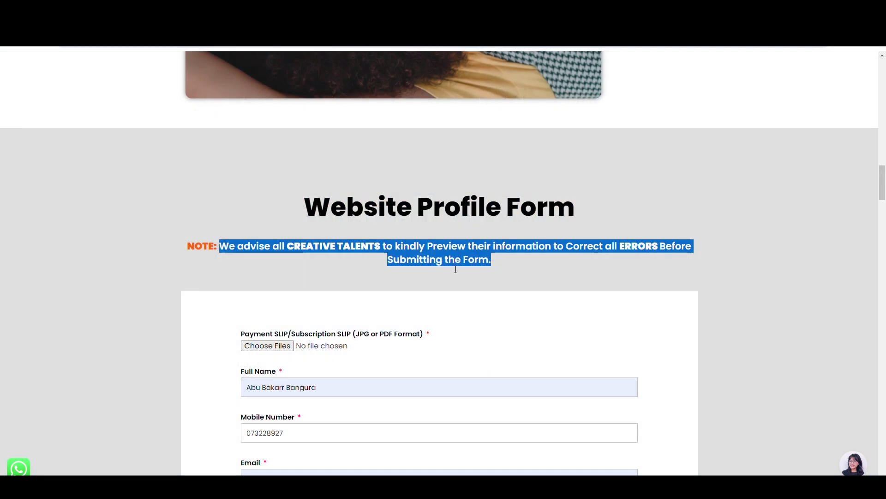
left_click(447, 268)
scroll(448, 268, "down", 5)
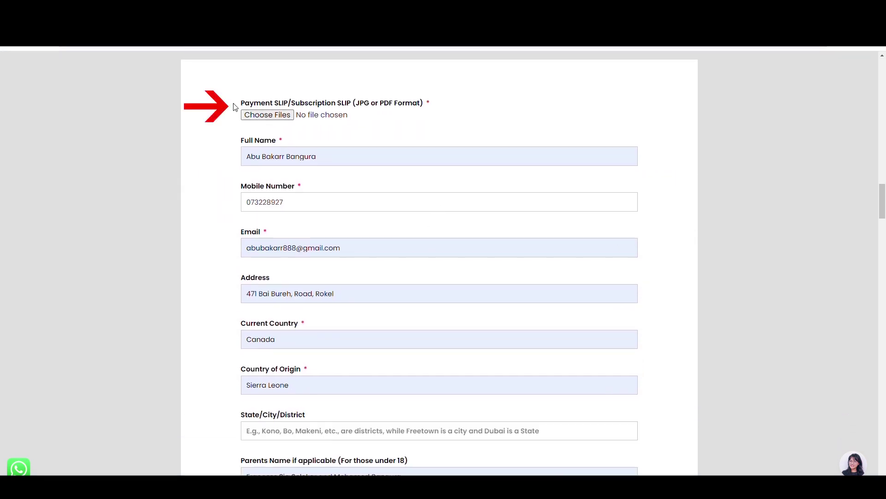
Review the Payment SLIP label and the filled Full Name, Mobile Number, Email and Address fields.
left_click_drag(236, 103, 429, 106)
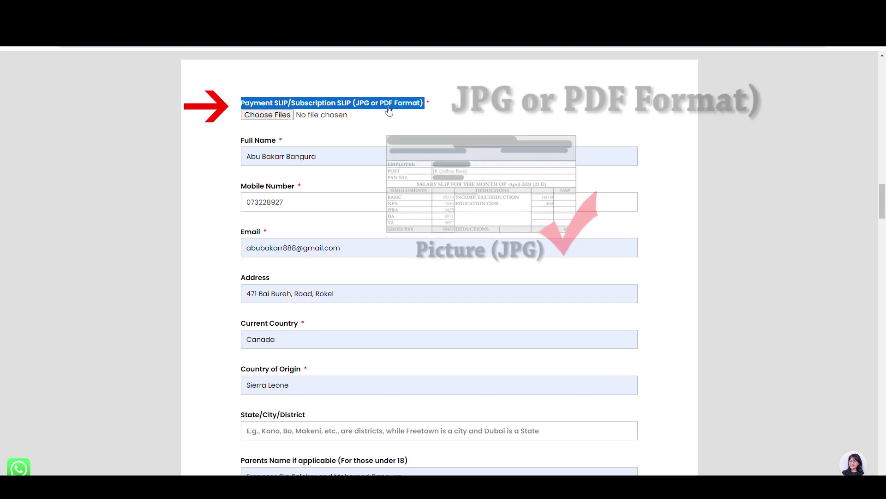
left_click(257, 116)
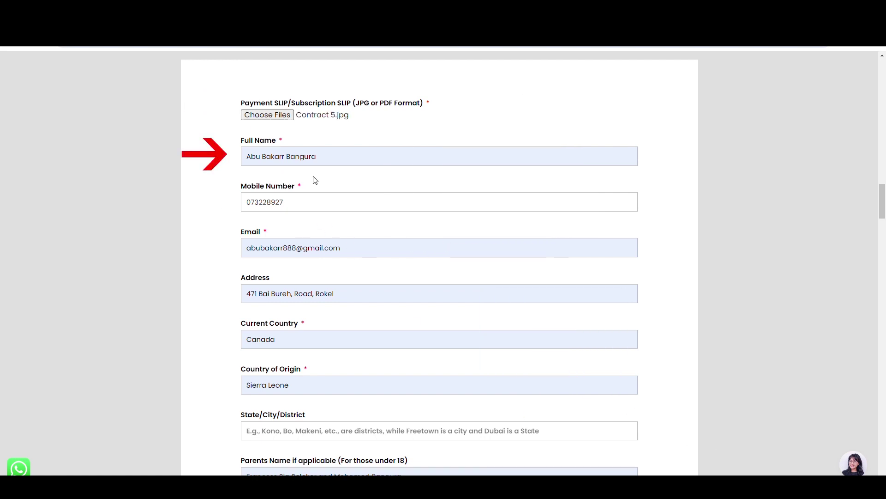
left_click_drag(317, 157, 352, 254)
left_click(233, 236)
left_click(236, 275)
left_click_drag(242, 277, 253, 277)
left_click(231, 281)
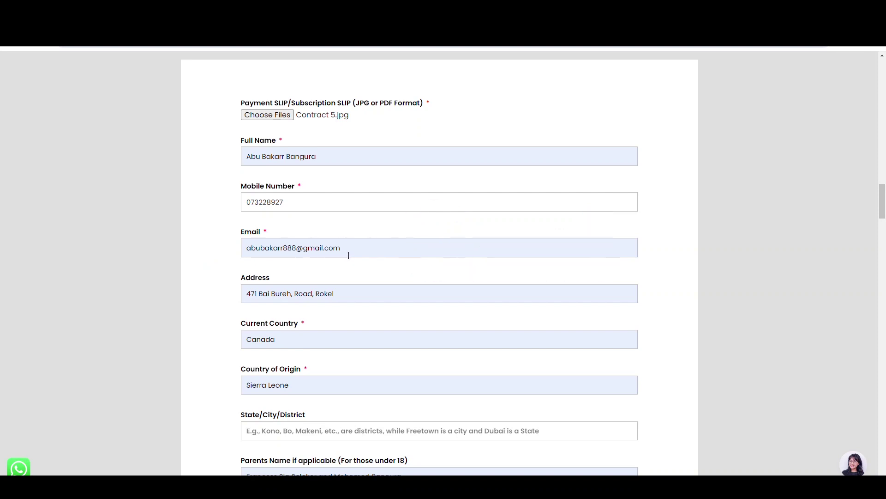
left_click_drag(231, 279, 272, 281)
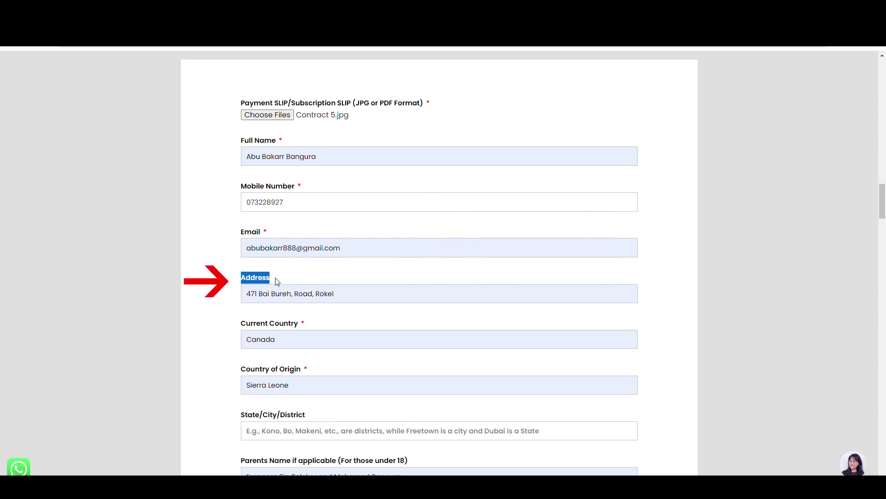
Review the entered address, Canada as Current Country, and the Country of Origin question.
left_click(246, 298)
left_click_drag(279, 299, 340, 296)
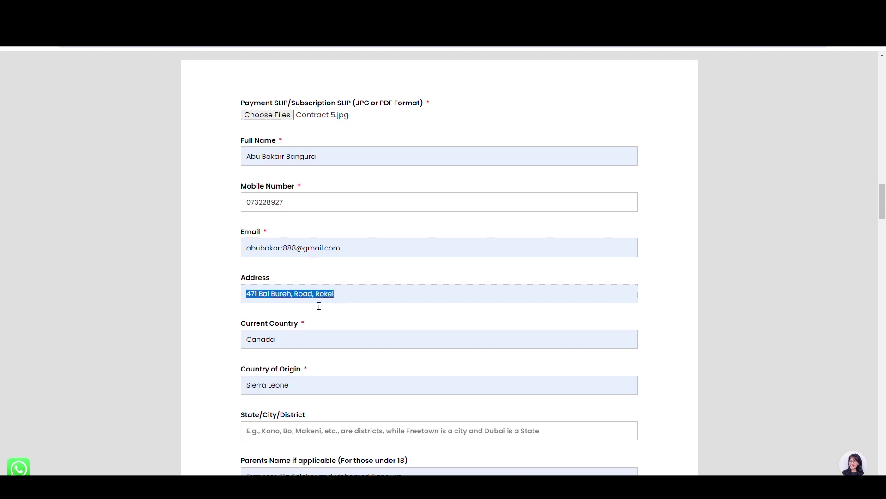
left_click_drag(228, 324, 303, 324)
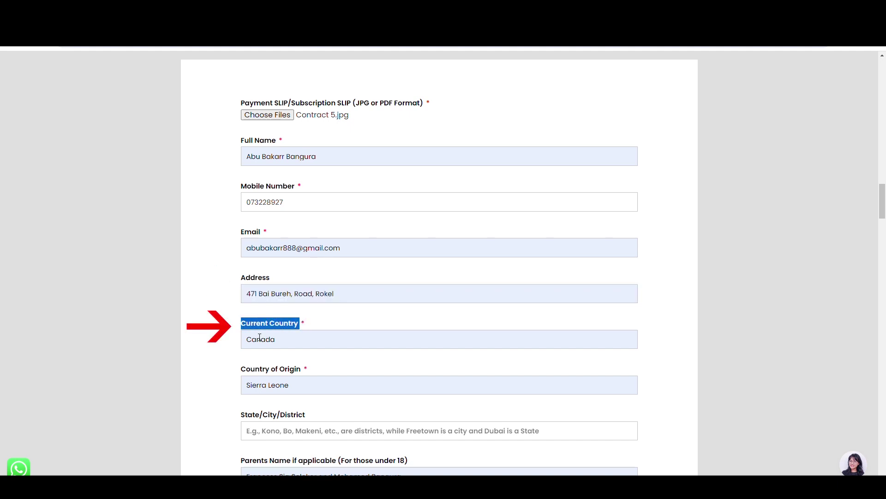
left_click(250, 344)
left_click_drag(250, 344, 280, 343)
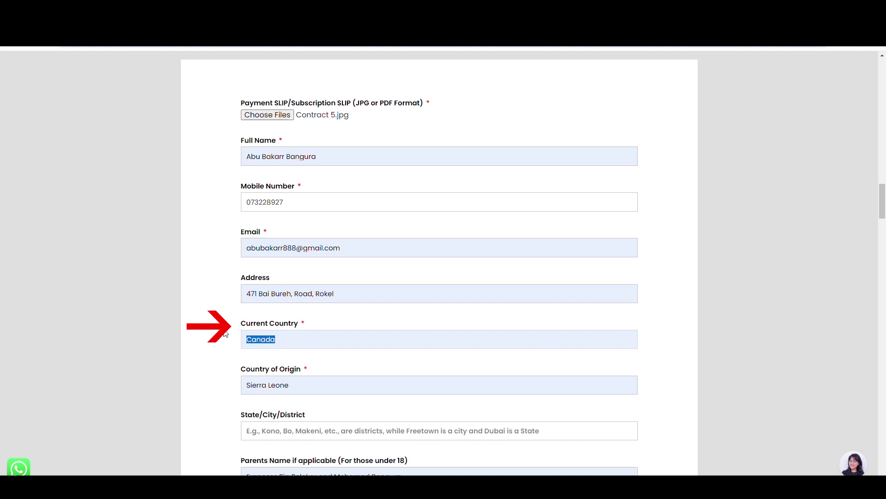
scroll(226, 334, "down", 3)
left_click_drag(241, 237, 301, 236)
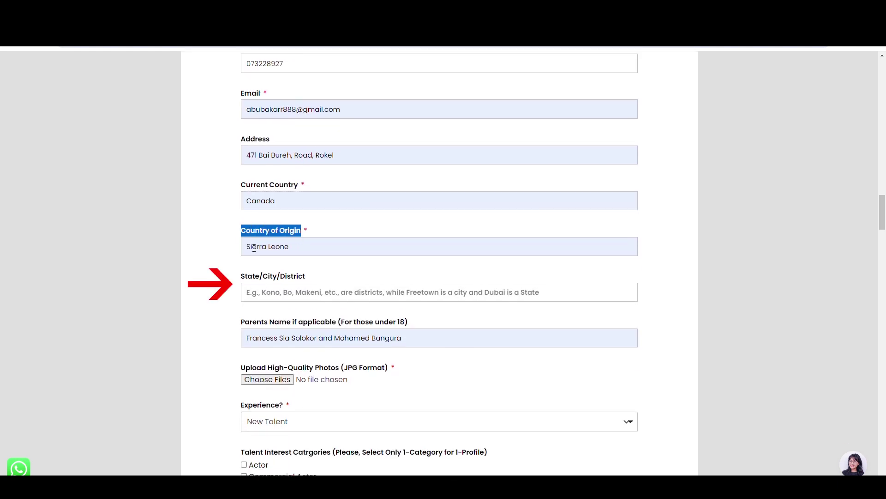
left_click(229, 255)
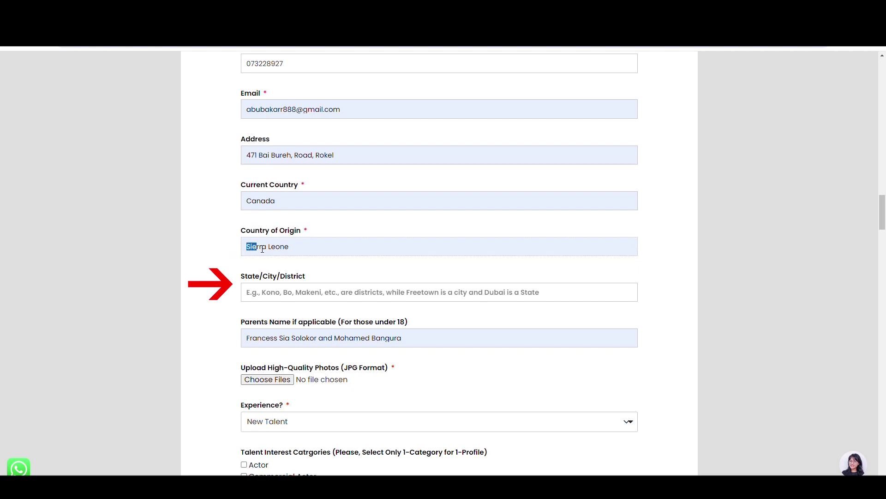
Enter Freetown as the State/City/District.
left_click_drag(232, 280, 307, 277)
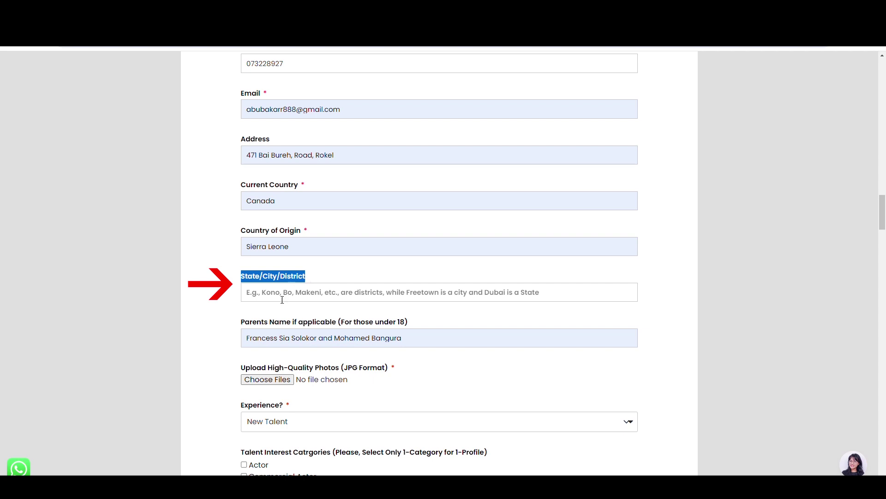
left_click(223, 298)
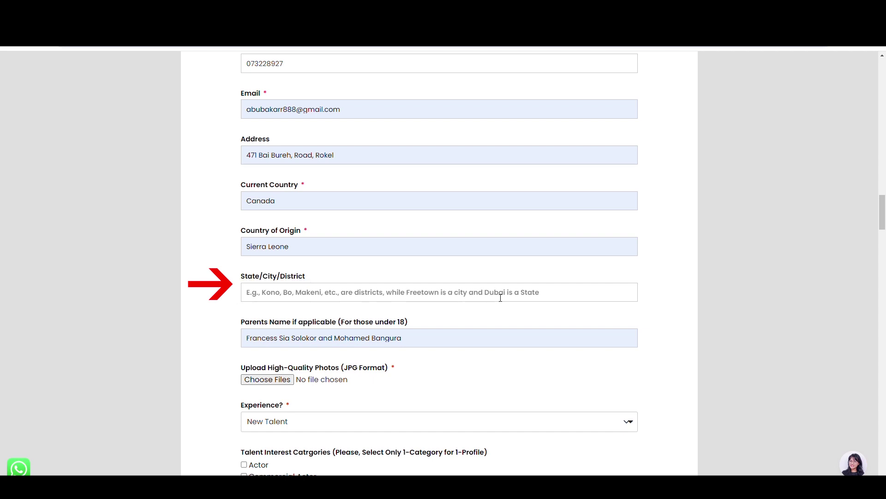
left_click(547, 298)
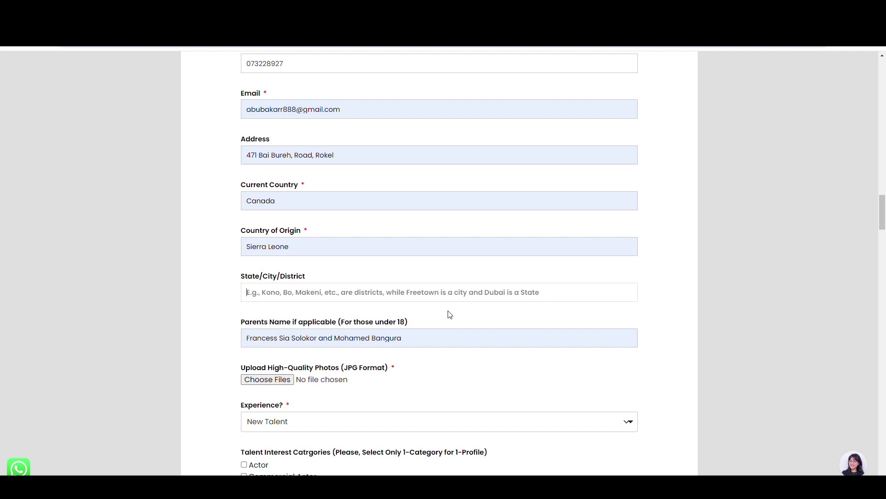
type("Freetown")
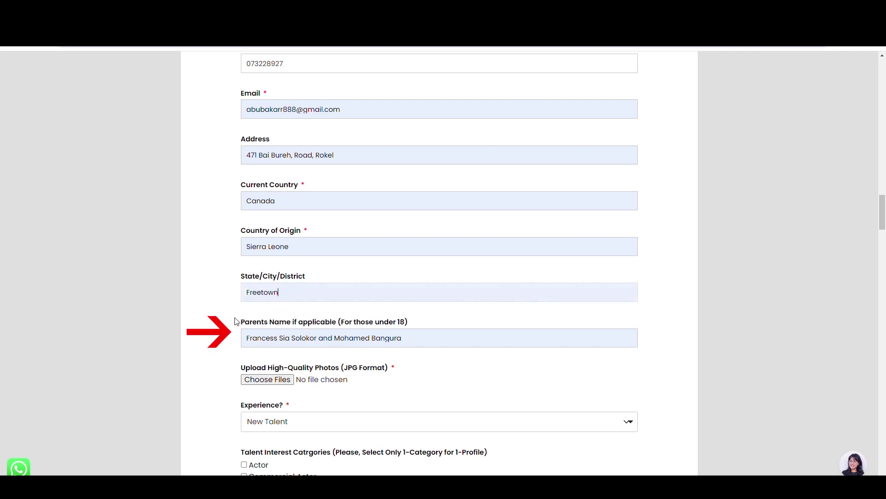
left_click_drag(236, 321, 409, 323)
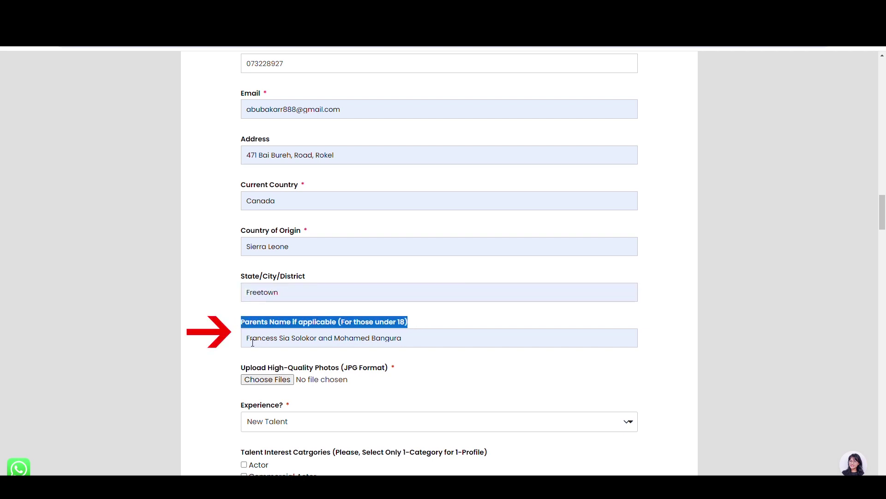
left_click_drag(247, 339, 404, 341)
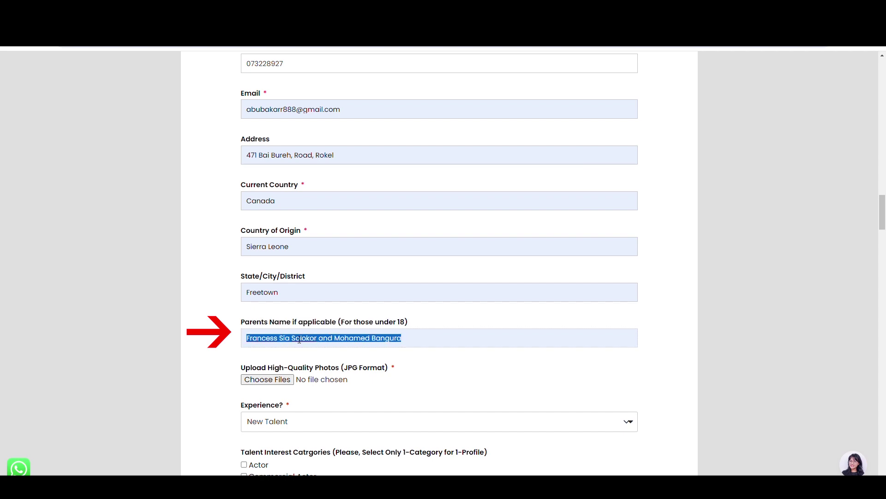
left_click(318, 340)
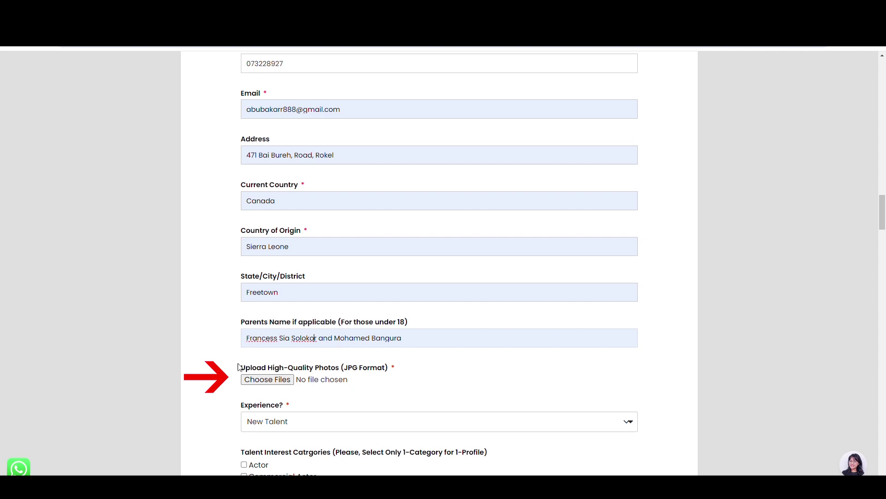
left_click_drag(241, 367, 401, 371)
left_click(279, 381)
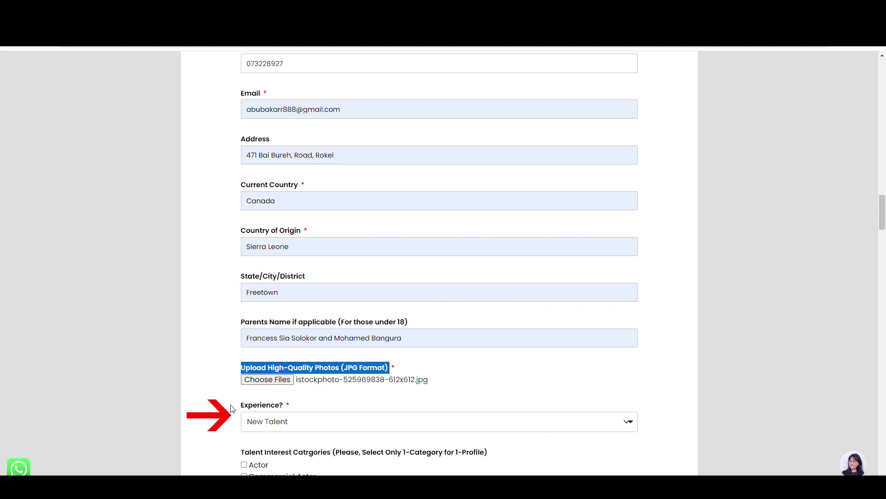
left_click_drag(232, 408, 283, 409)
Set the Experience answer to Experienced Talent.
scroll(293, 395, "down", 4)
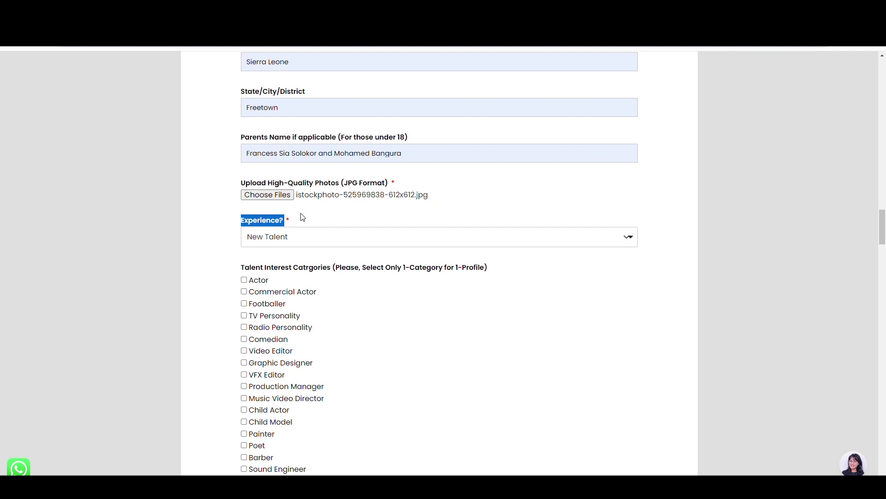
left_click(299, 239)
left_click(270, 267)
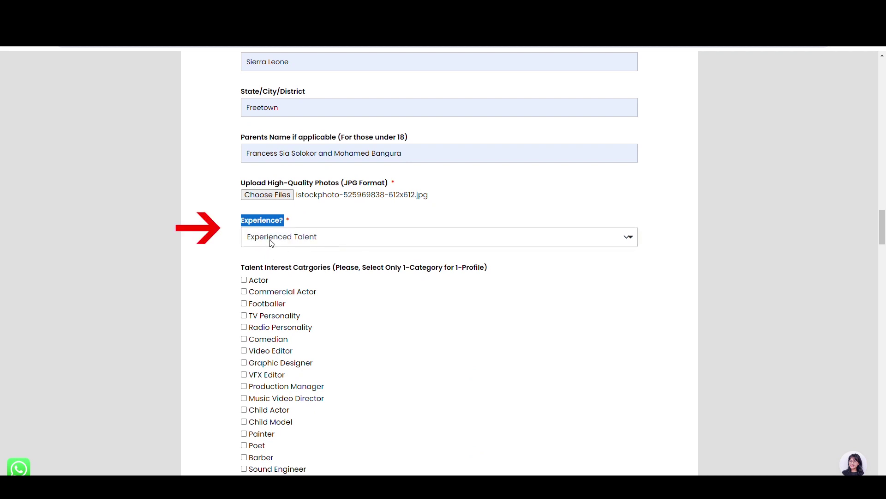
left_click(227, 234)
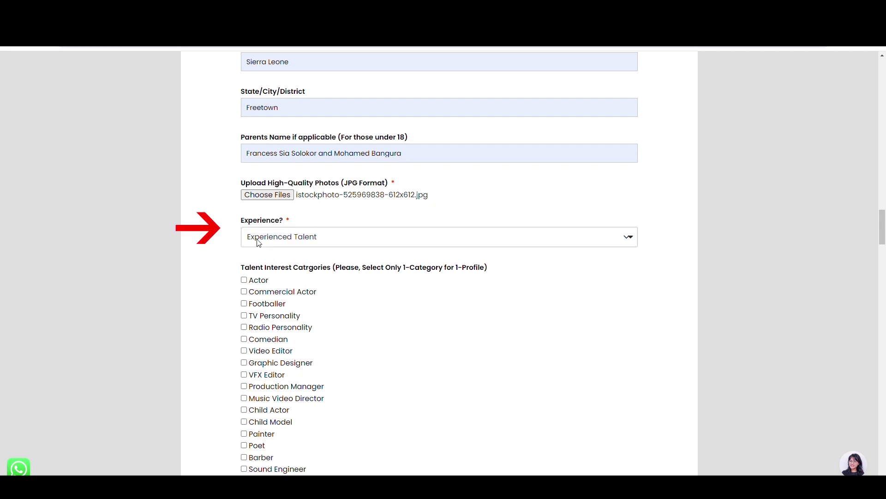
key("Up")
key("Down")
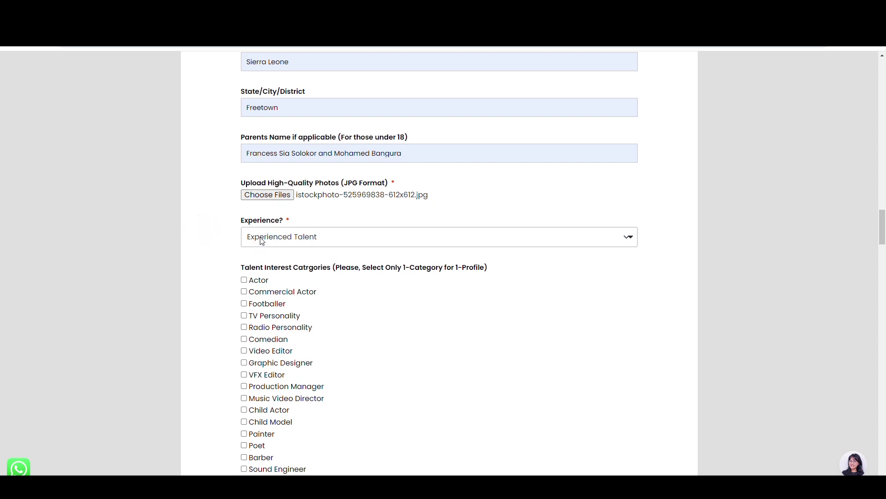
Tick Actor as the only talent category and review the self-description paragraph.
left_click_drag(240, 267, 503, 272)
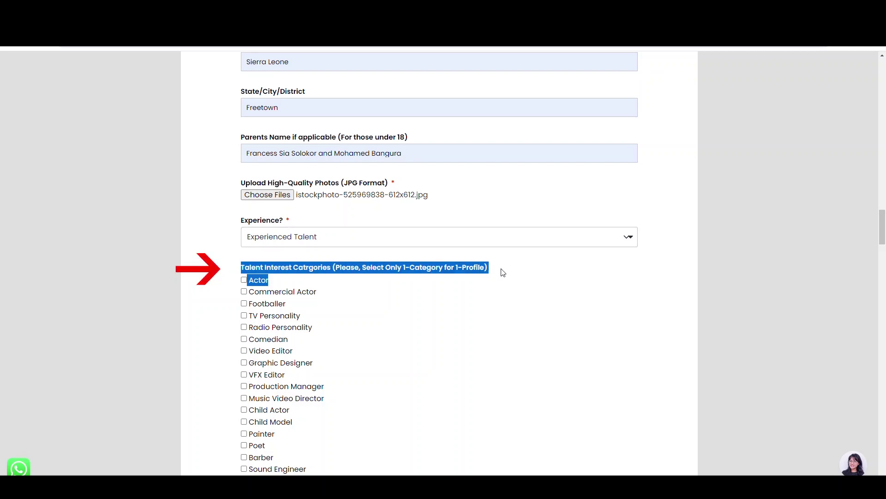
left_click(236, 286)
left_click(244, 280)
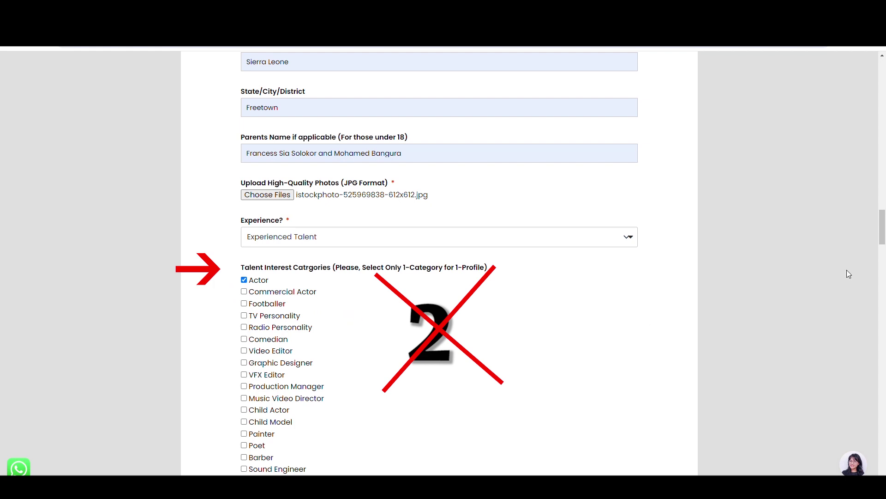
scroll(866, 299, "down", 15)
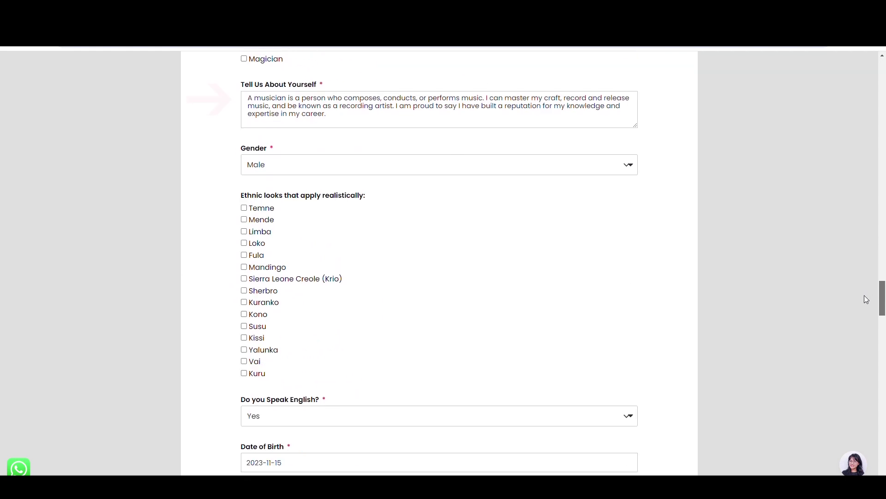
triple_click(352, 82)
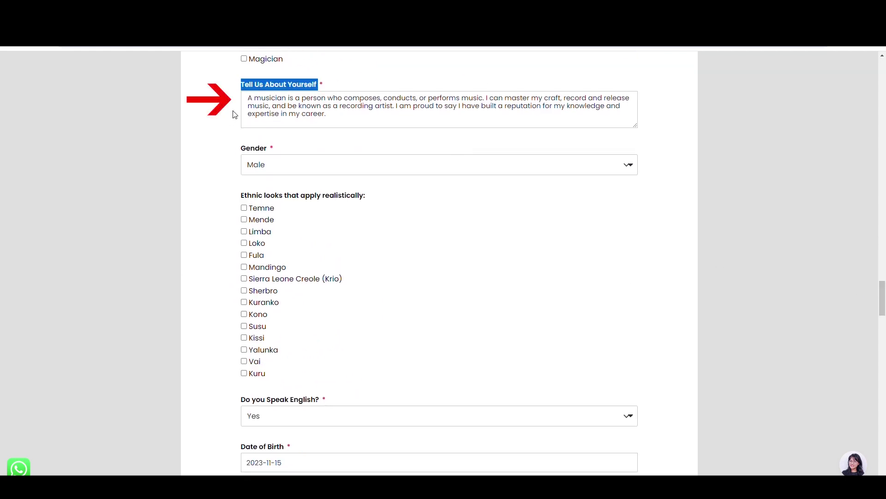
left_click_drag(253, 103, 373, 119)
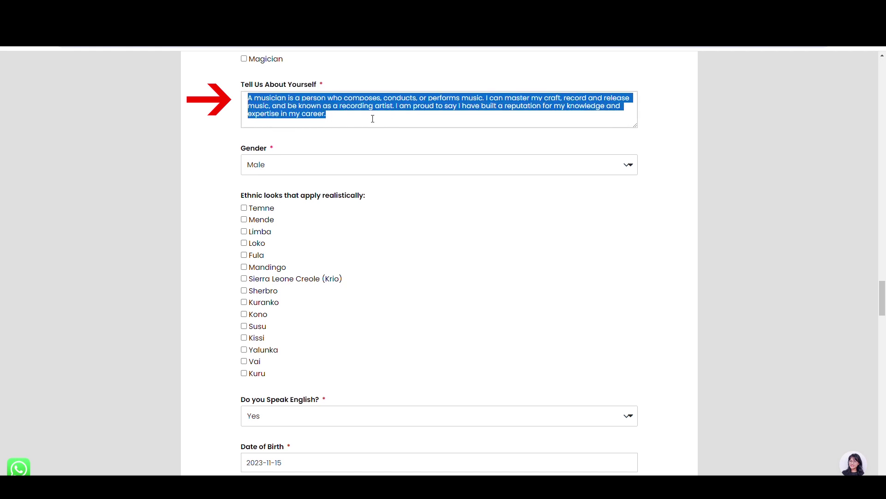
Set Gender to Female and tick Temne under ethnic looks.
left_click_drag(238, 149, 272, 150)
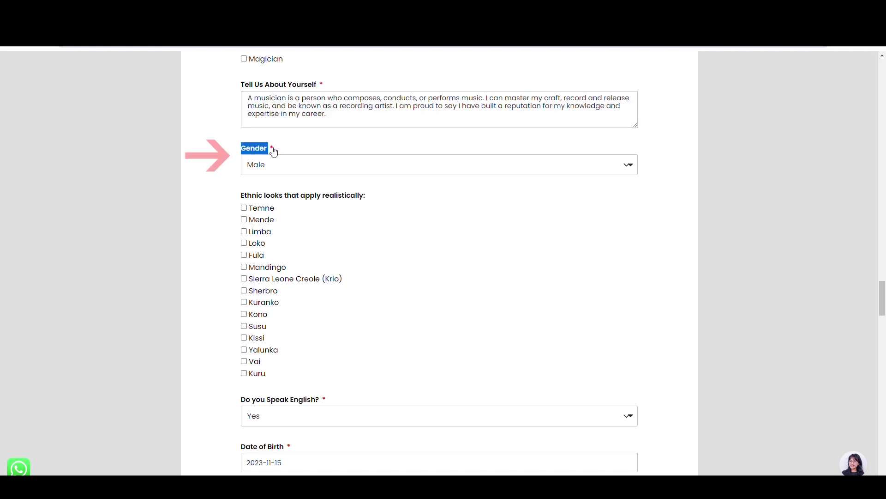
left_click(272, 170)
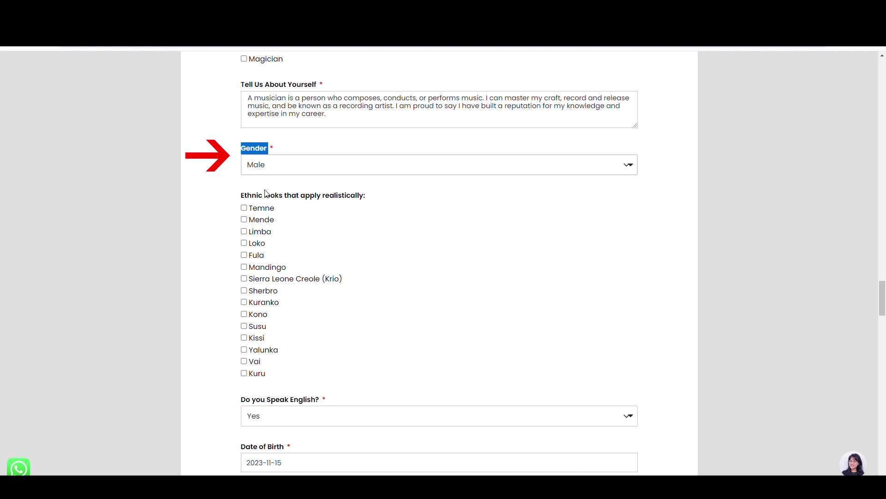
left_click(267, 190)
key("Up")
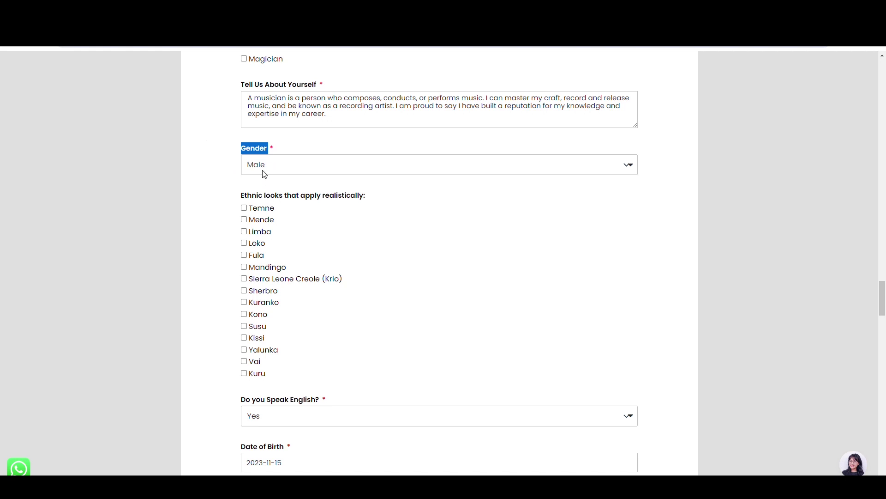
key("Down")
left_click_drag(238, 201, 367, 199)
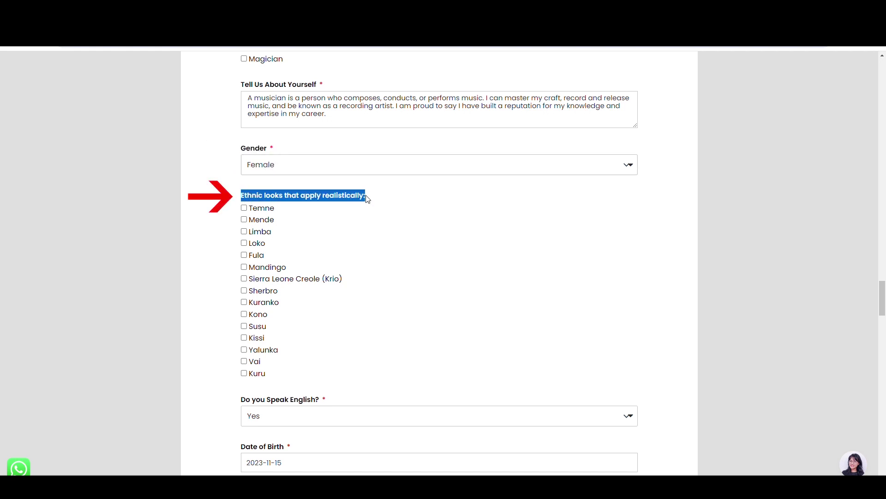
left_click(231, 211)
scroll(360, 299, "down", 6)
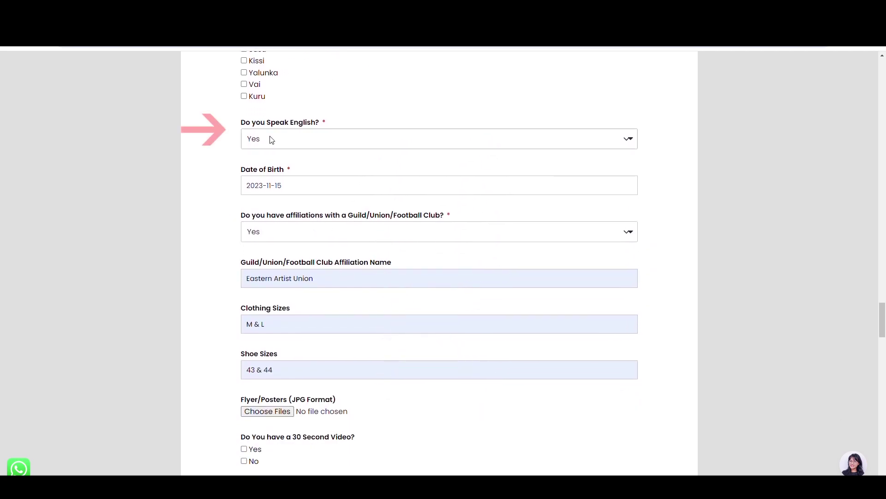
Answer No to Speak English and check the 2023-11-15 date of birth.
left_click_drag(238, 123, 325, 125)
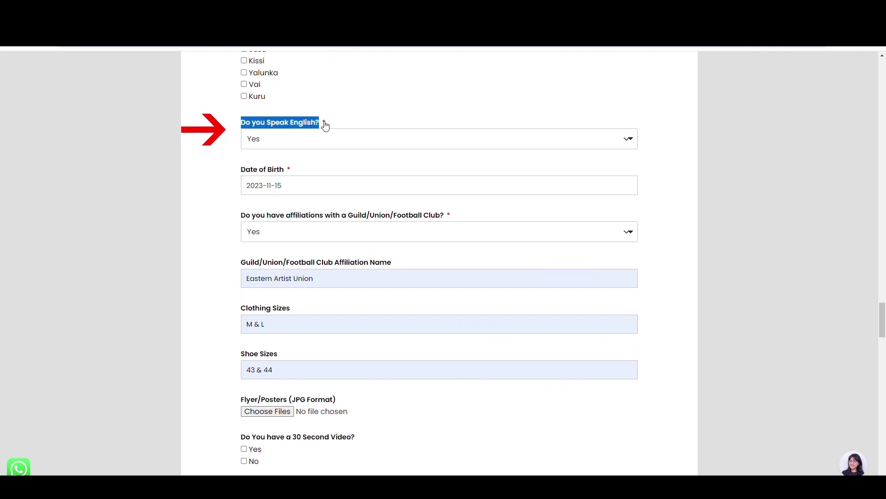
left_click(262, 146)
left_click(261, 167)
left_click(233, 165)
left_click_drag(234, 170, 289, 171)
left_click(252, 187)
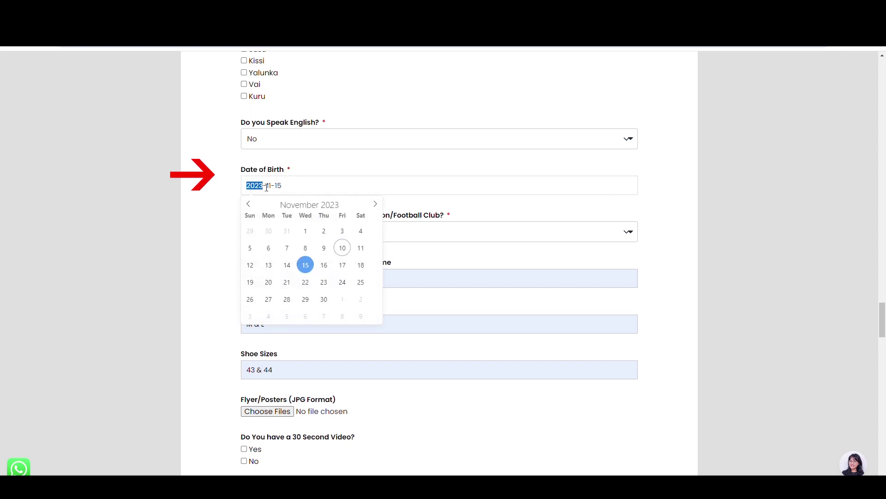
left_click_drag(277, 187, 287, 187)
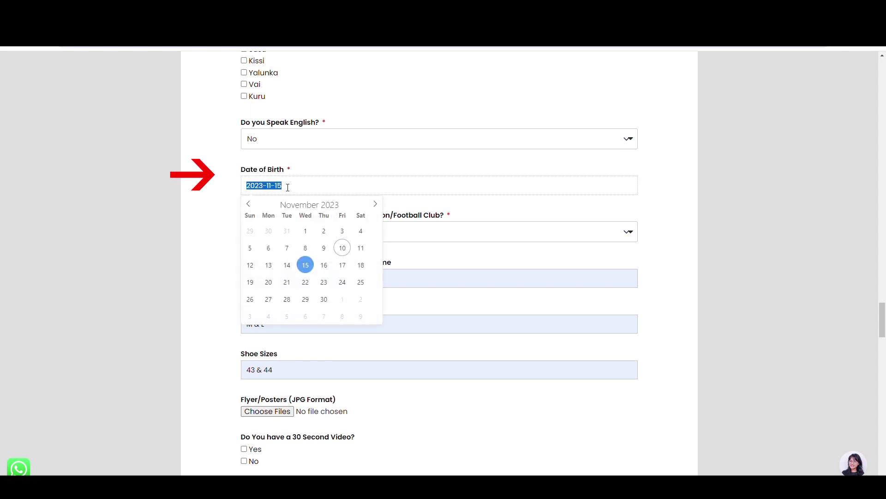
left_click(227, 190)
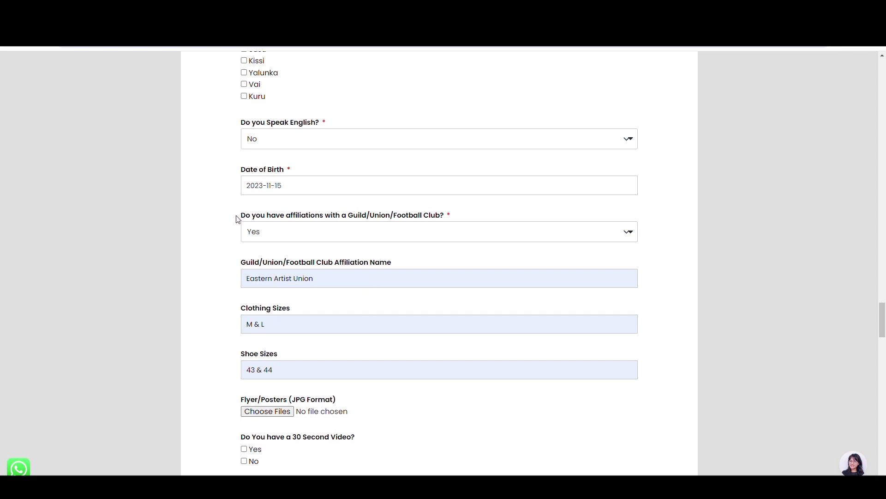
Answer No to the Guild/Union/Football Club affiliation, leaving affiliation name and sizes unchanged.
left_click_drag(236, 219, 258, 236)
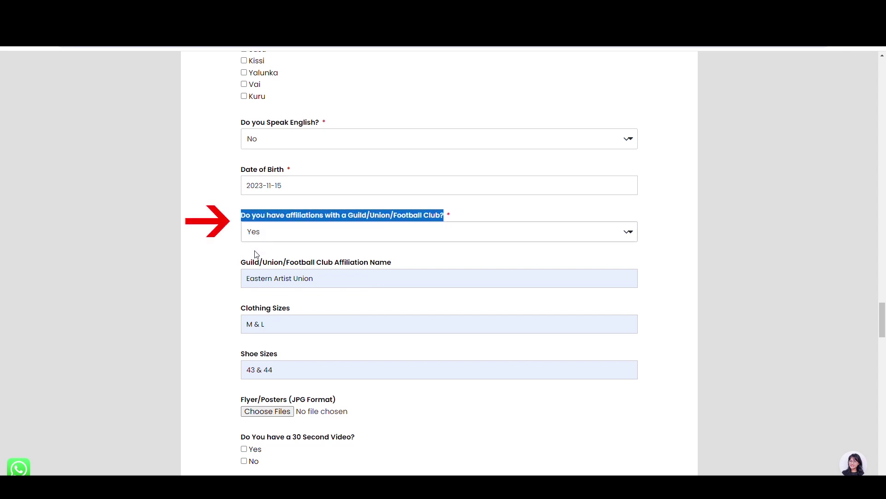
left_click(256, 254)
left_click(257, 250)
left_click(222, 229)
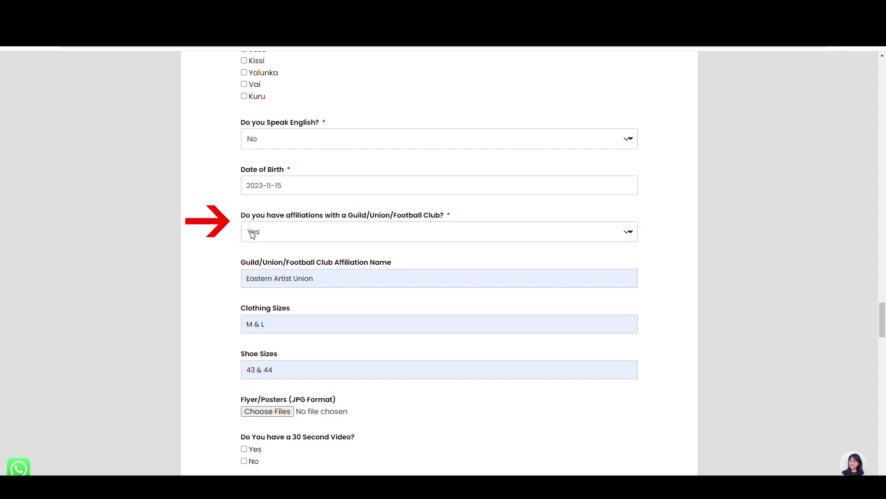
left_click(254, 259)
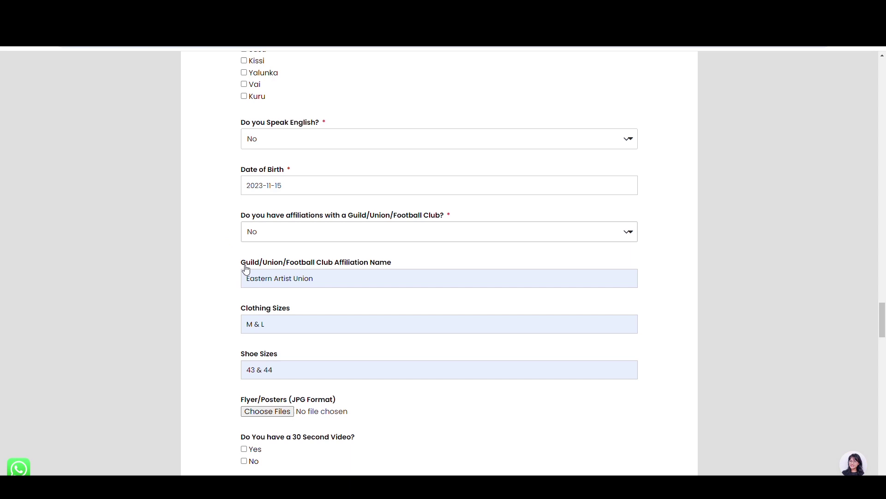
left_click_drag(238, 269, 406, 262)
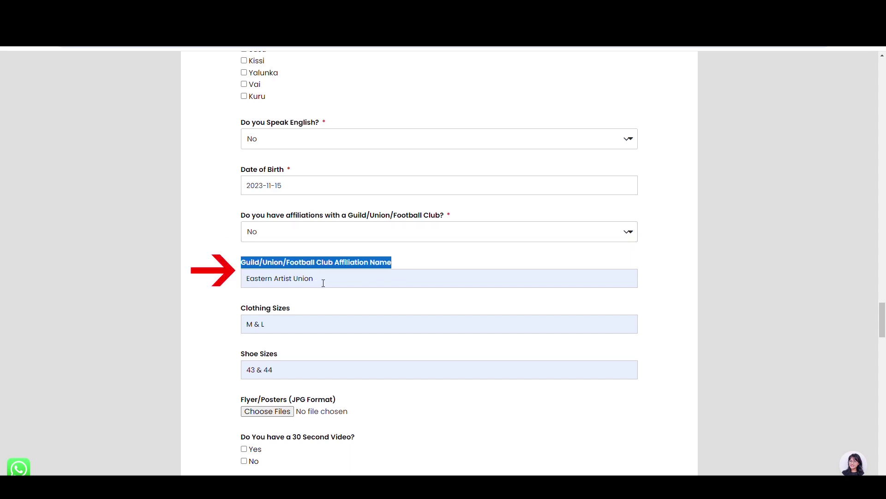
left_click_drag(323, 283, 259, 328)
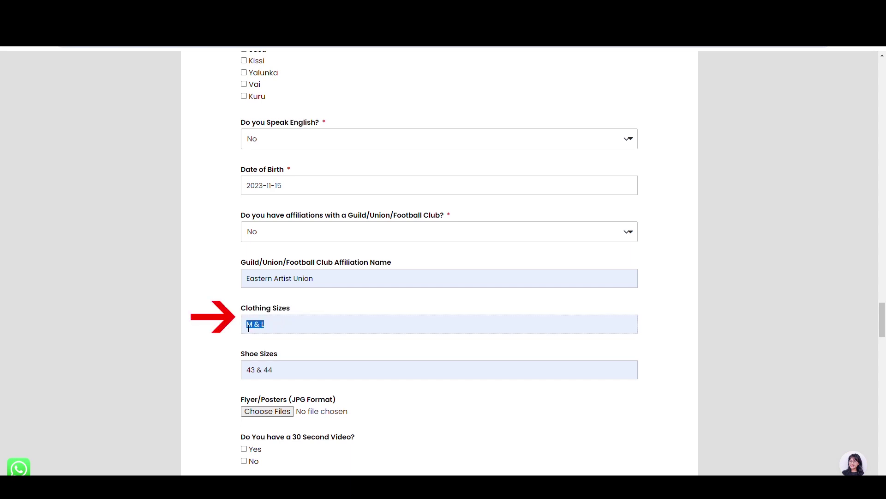
left_click(248, 328)
mouse_move(277, 353)
left_mouse_down()
mouse_move(241, 361)
mouse_move(279, 371)
left_mouse_up()
Upload the flyer JPG, answer No to the 30-second video, and choose 'I don't have a Video'.
scroll(251, 355, "down", 2)
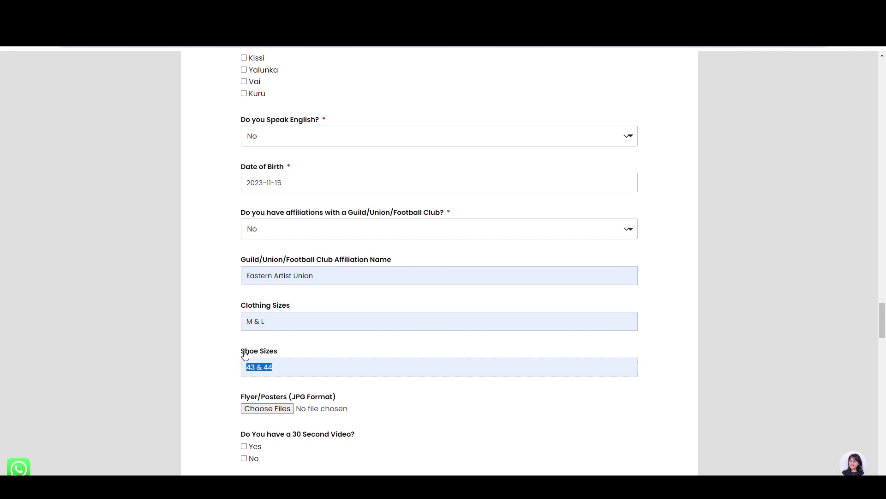
scroll(265, 301, "down", 2)
left_click(253, 236)
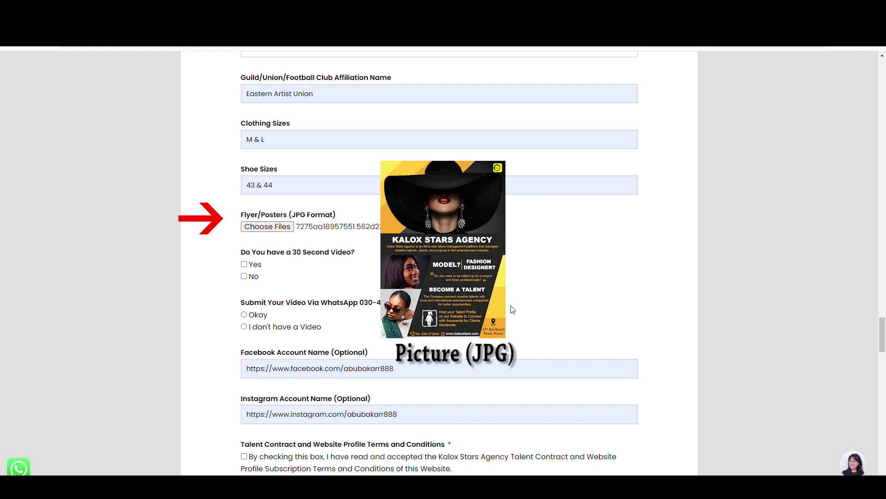
left_click_drag(240, 252, 253, 275)
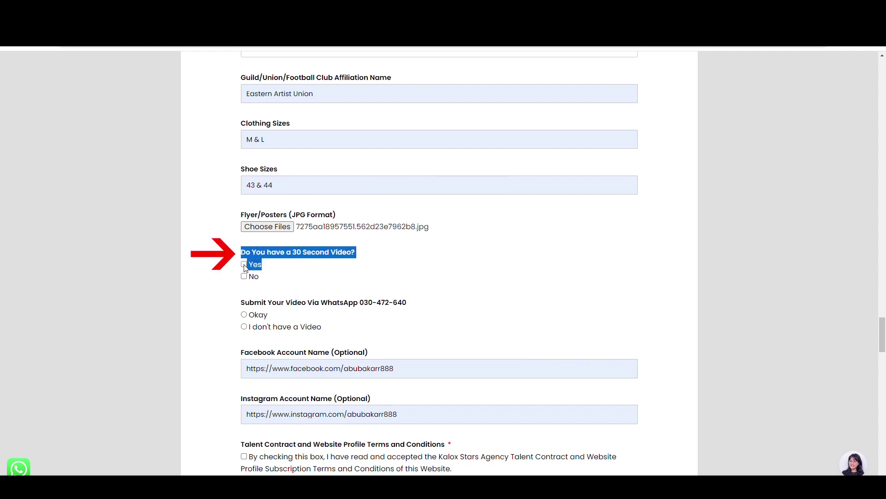
left_click(244, 265)
left_click(244, 265)
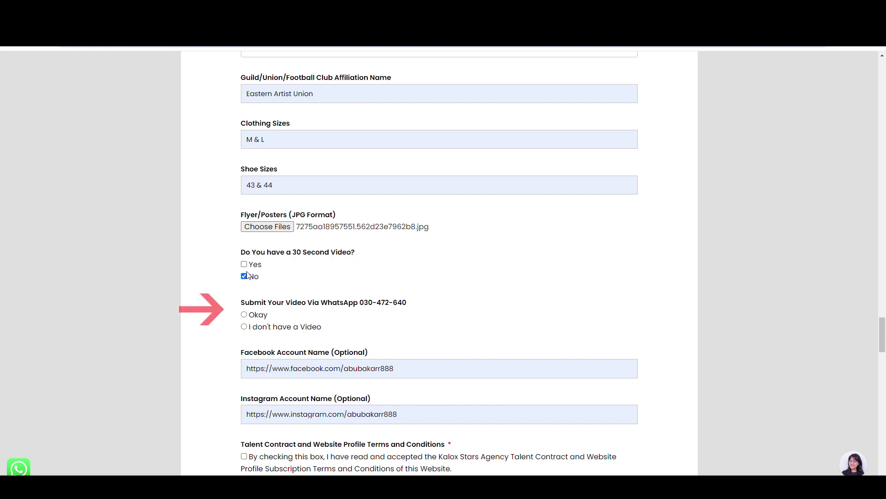
left_click_drag(240, 303, 389, 302)
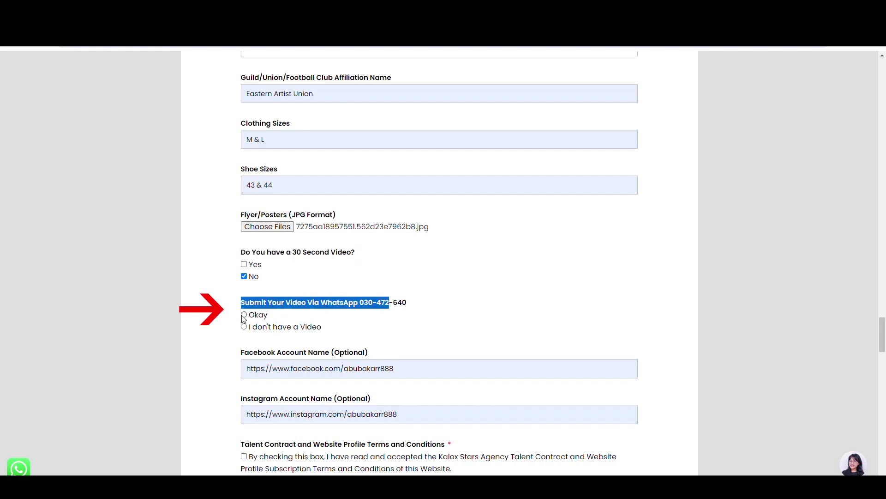
left_click(235, 317)
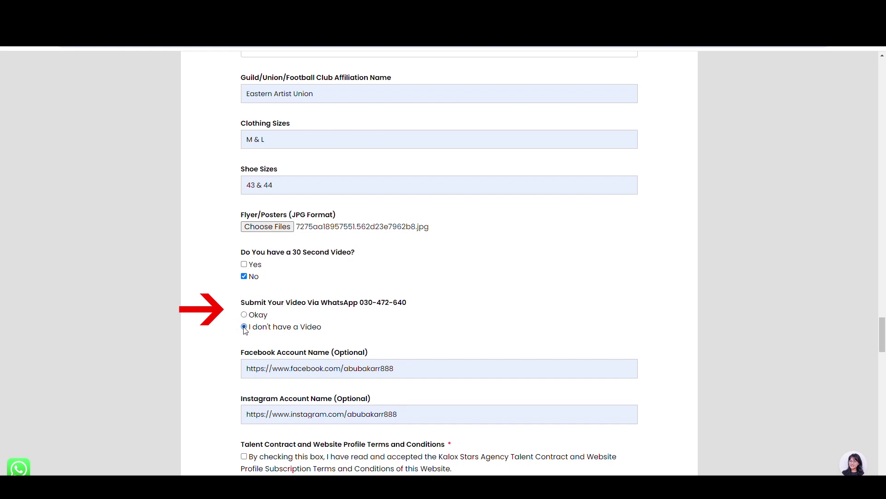
Accept the talent contract terms and submit the membership form.
scroll(254, 317, "down", 3)
mouse_move(235, 225)
left_mouse_down()
mouse_move(235, 218)
mouse_move(380, 218)
mouse_move(236, 236)
left_mouse_up()
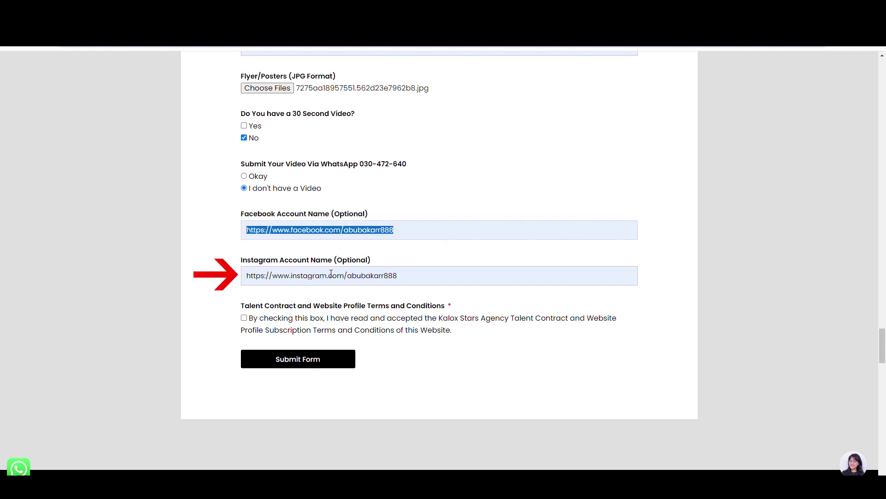
left_click_drag(410, 282, 451, 309)
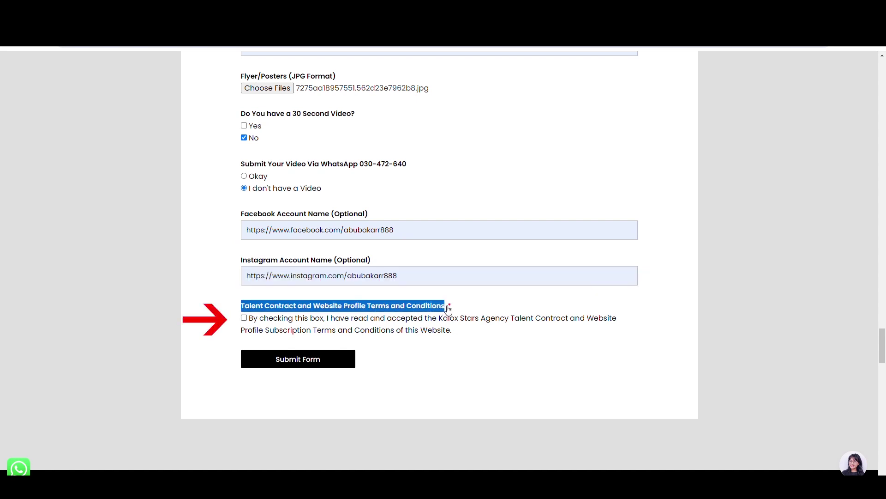
left_click(244, 319)
left_click_drag(254, 319, 463, 331)
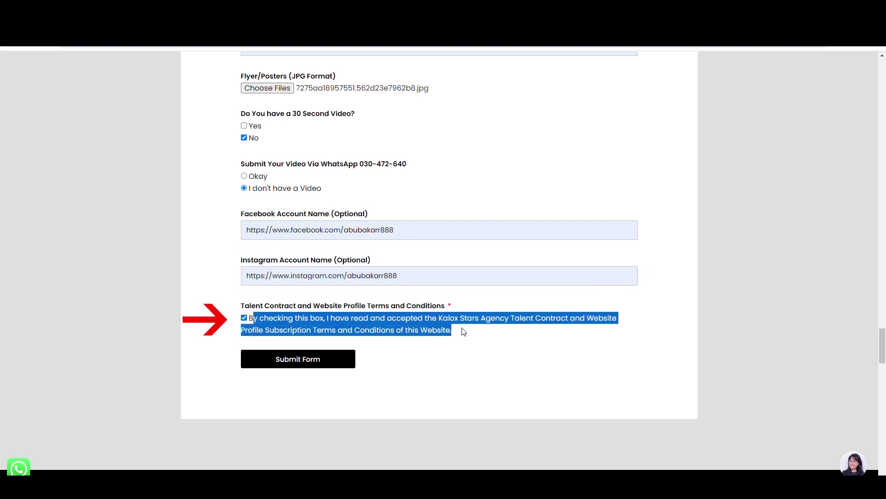
left_click(454, 334)
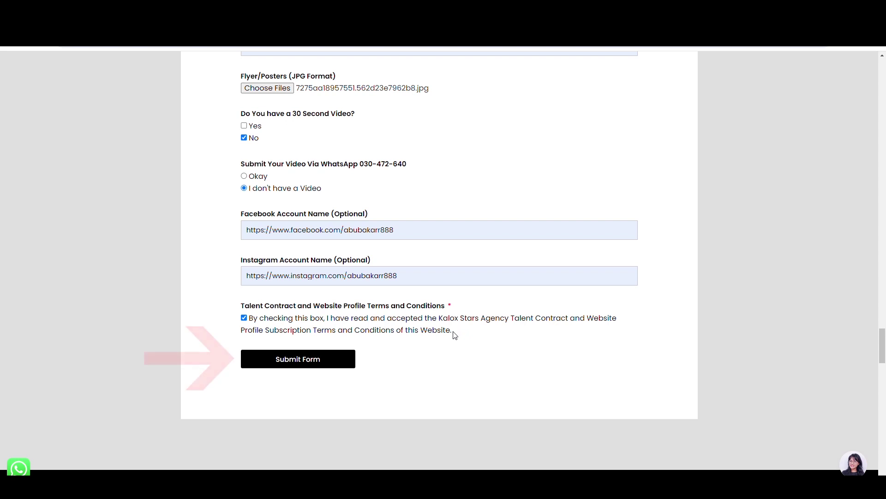
left_click(310, 363)
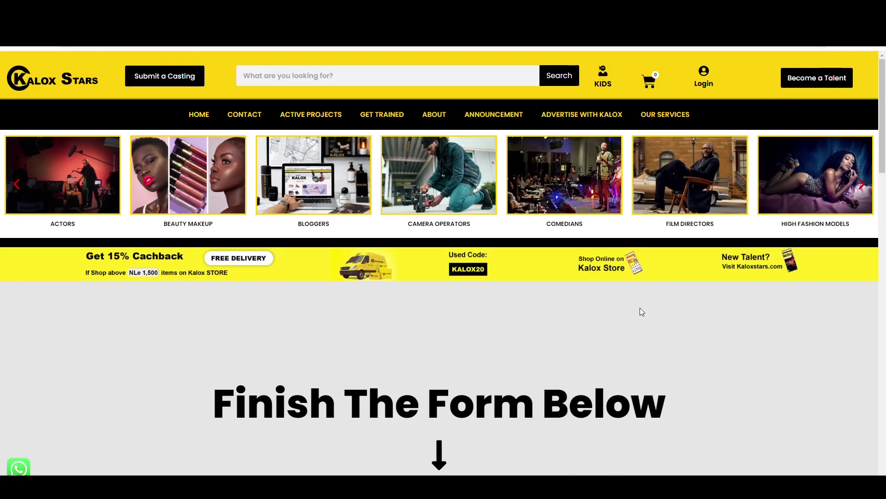
Review the submission confirmation and locate the subscriber form's Full Name field.
scroll(639, 311, "down", 7)
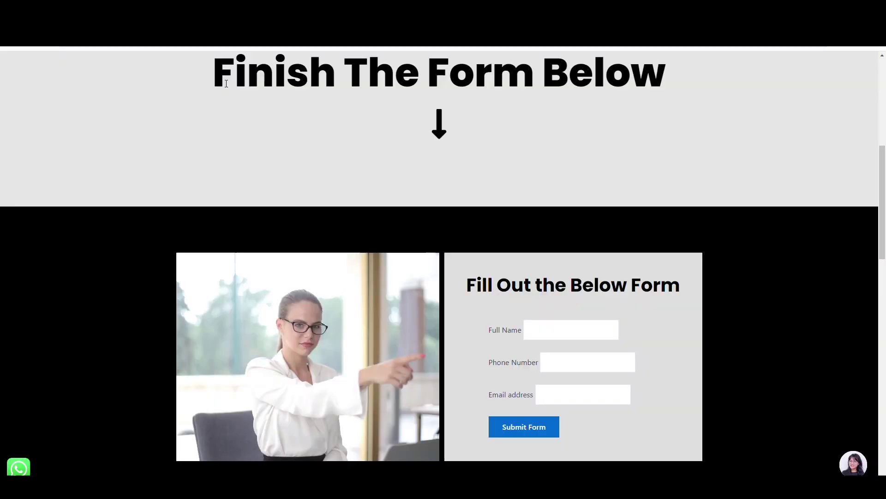
left_click_drag(213, 74, 679, 93)
left_click_drag(466, 285, 681, 286)
scroll(503, 319, "up", 1)
left_click_drag(489, 347, 532, 362)
Paste the subscriber's full name, phone number and email address, then submit the form.
left_click(544, 348)
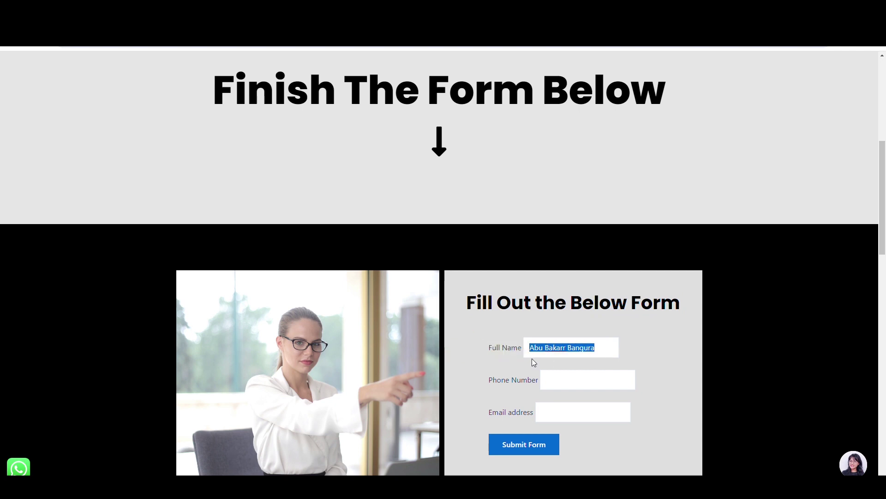
left_click_drag(489, 380, 544, 382)
left_click(547, 382)
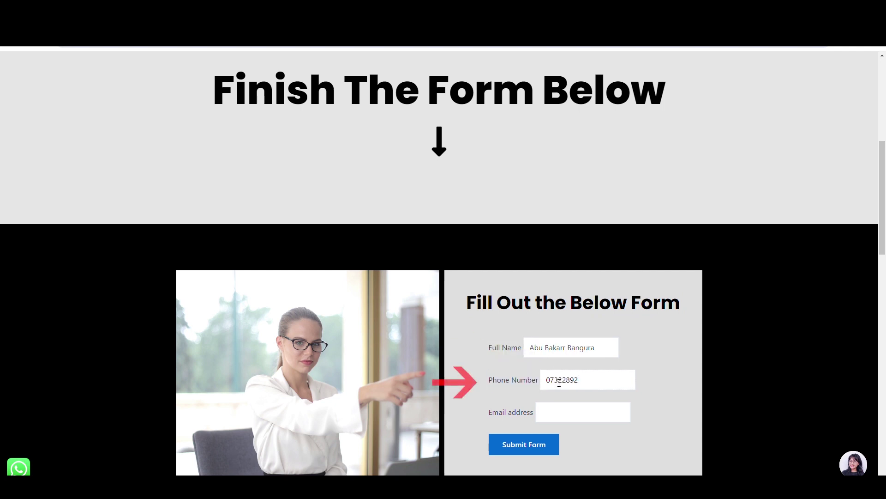
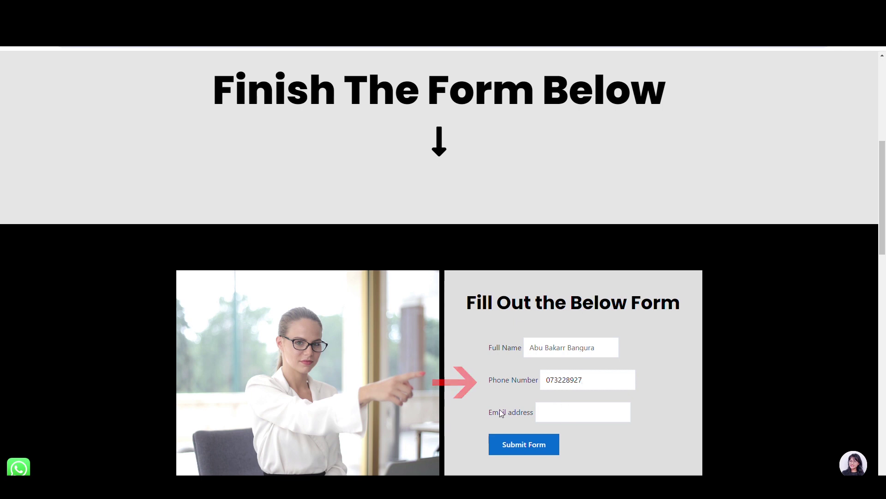
left_click_drag(488, 412, 548, 418)
left_click(570, 418)
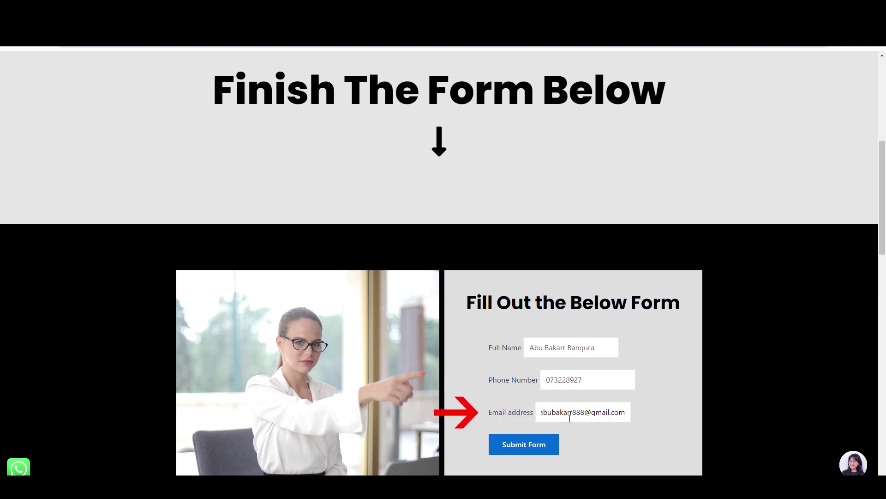
left_click(524, 444)
Review the success message and the note about confirming via the email inbox.
scroll(884, 250, "down", 3)
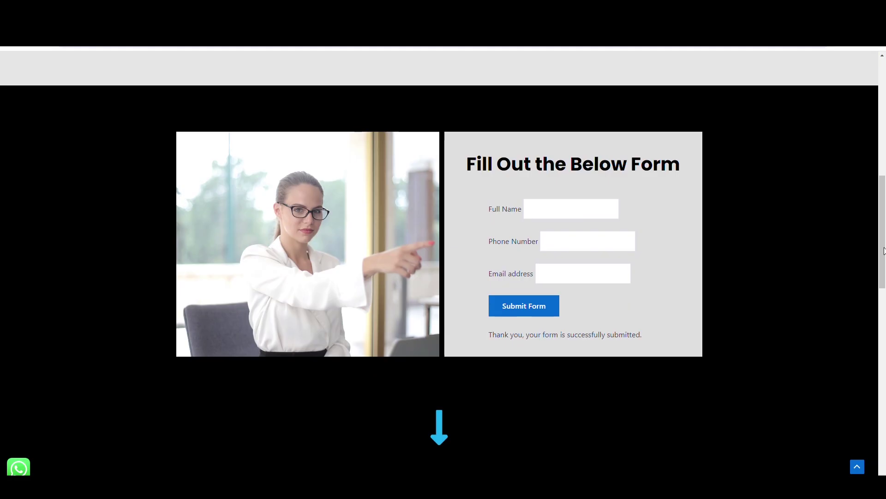
scroll(486, 228, "down", 2)
left_click_drag(489, 231, 620, 236)
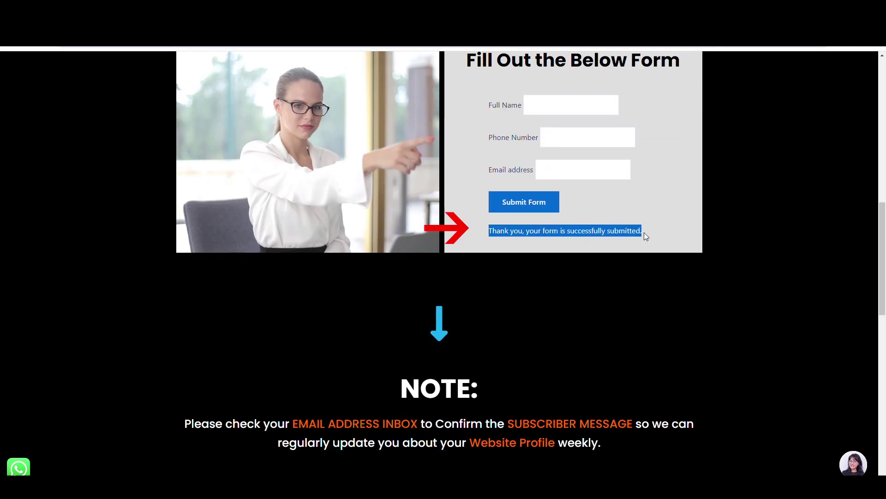
left_click(621, 246)
scroll(622, 246, "down", 2)
left_click_drag(400, 299, 478, 300)
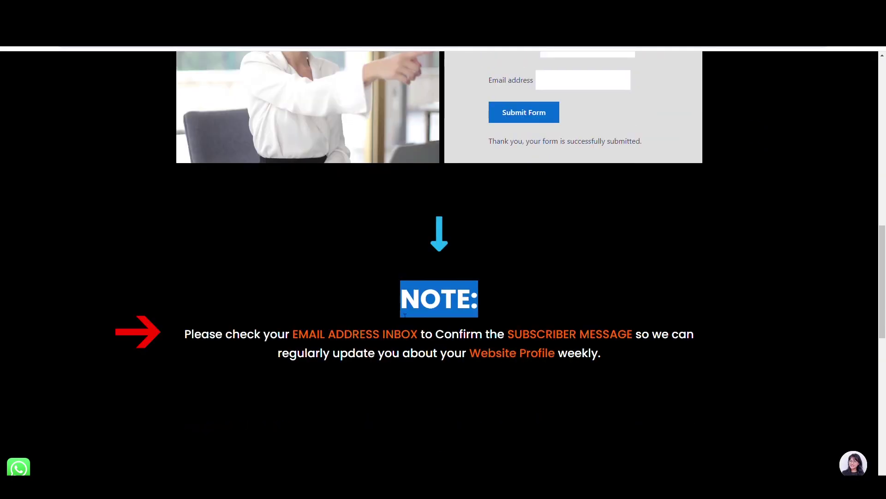
left_click_drag(185, 334, 579, 341)
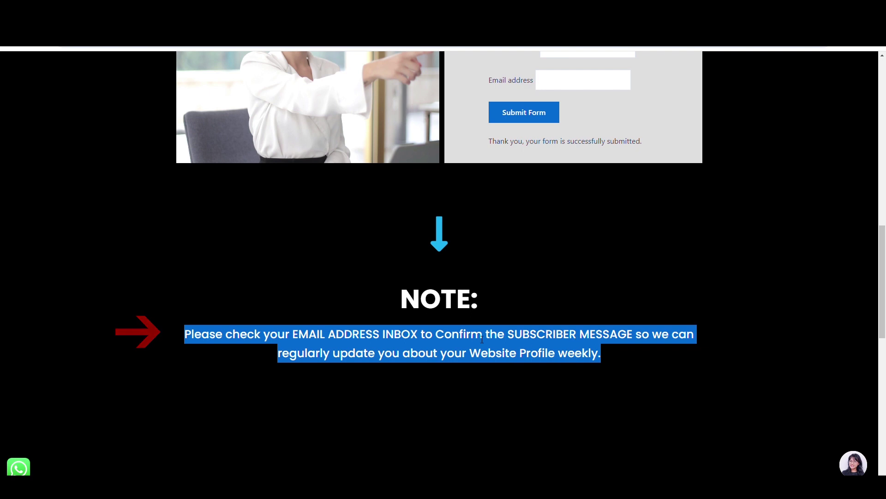